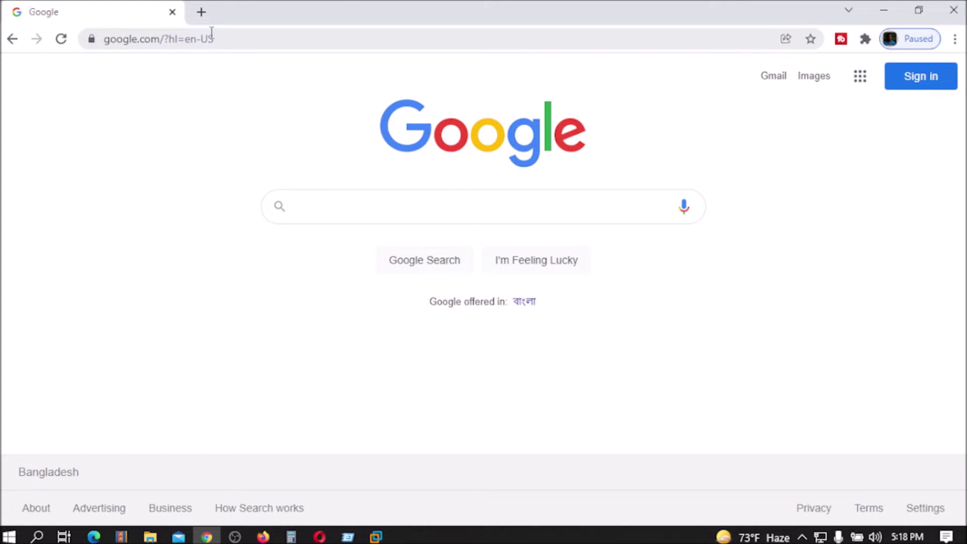
# Replace the old Google tab with a new tab and search for 'eve simulator download'.
pyautogui.click(202, 14)
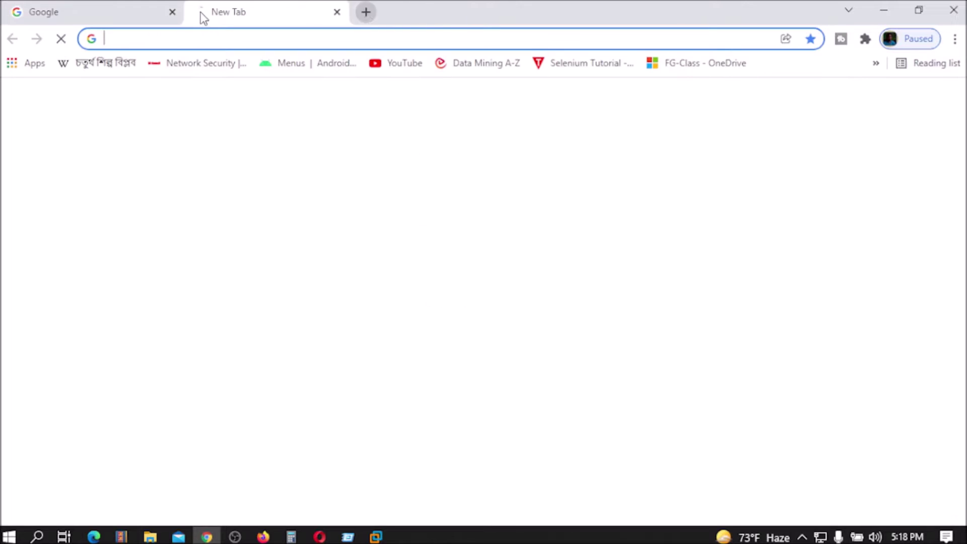
pyautogui.click(174, 12)
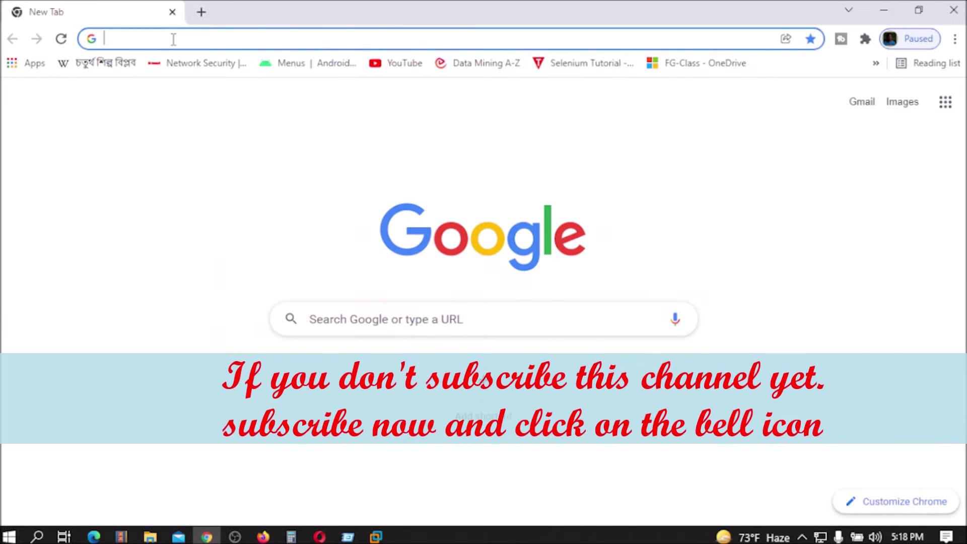
pyautogui.write('eve')
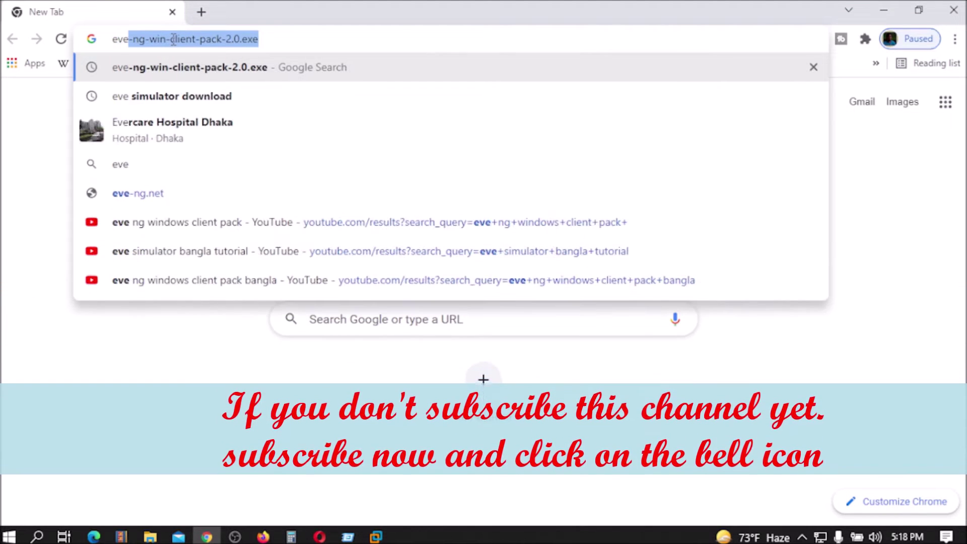
pyautogui.press('BackSpace')
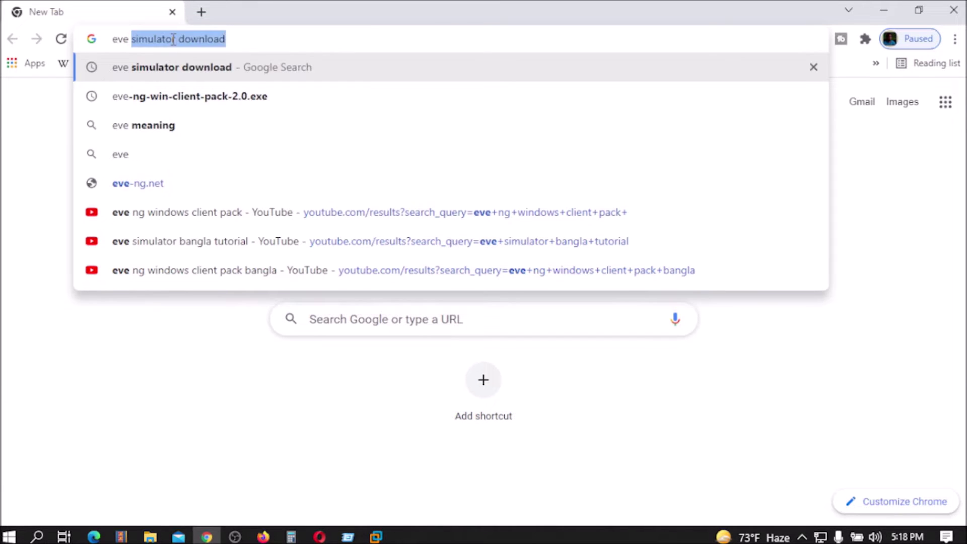
pyautogui.write('simu')
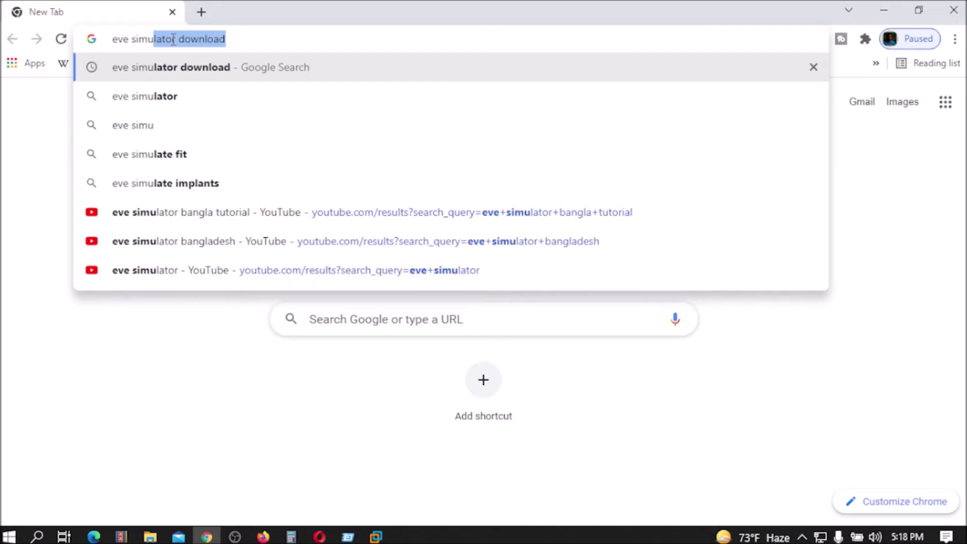
pyautogui.click(168, 76)
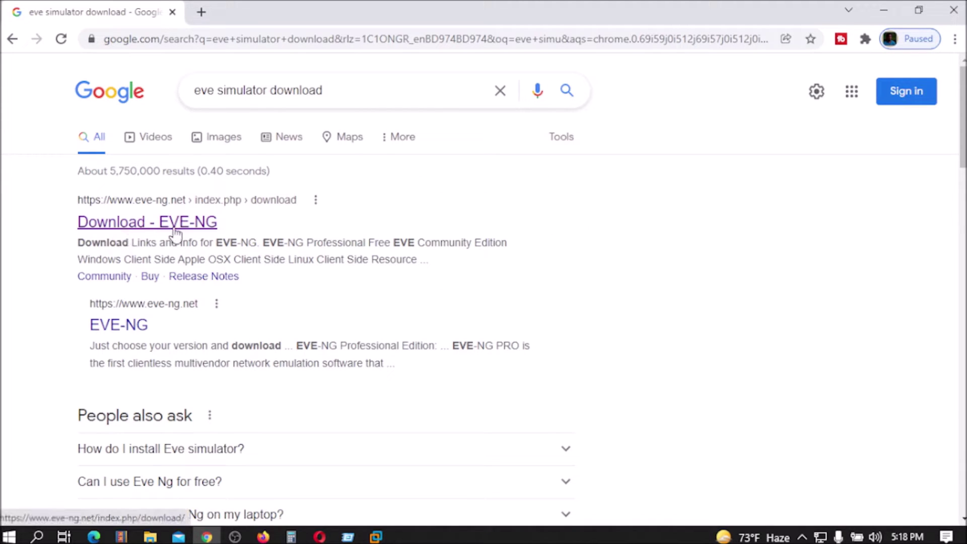
# Open the Download - EVE-NG result and scroll to the Free EVE Community Edition 2.0.3-112 ISO links.
pyautogui.click(214, 229)
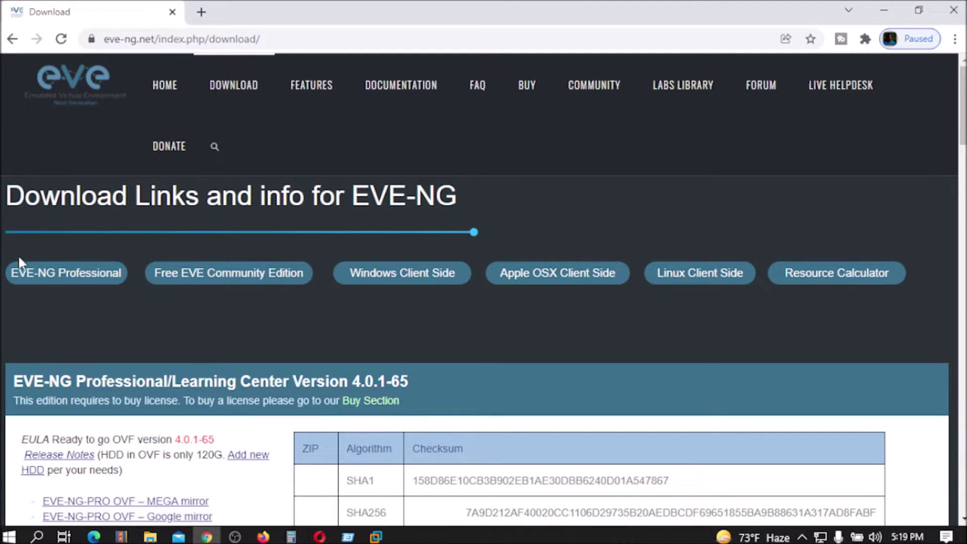
pyautogui.scroll(-2, 182, 261)
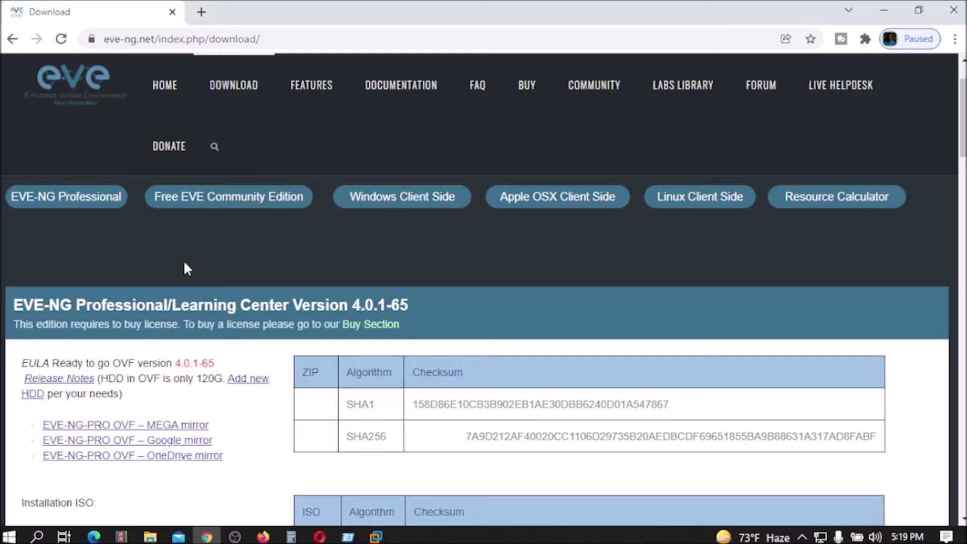
pyautogui.click(244, 205)
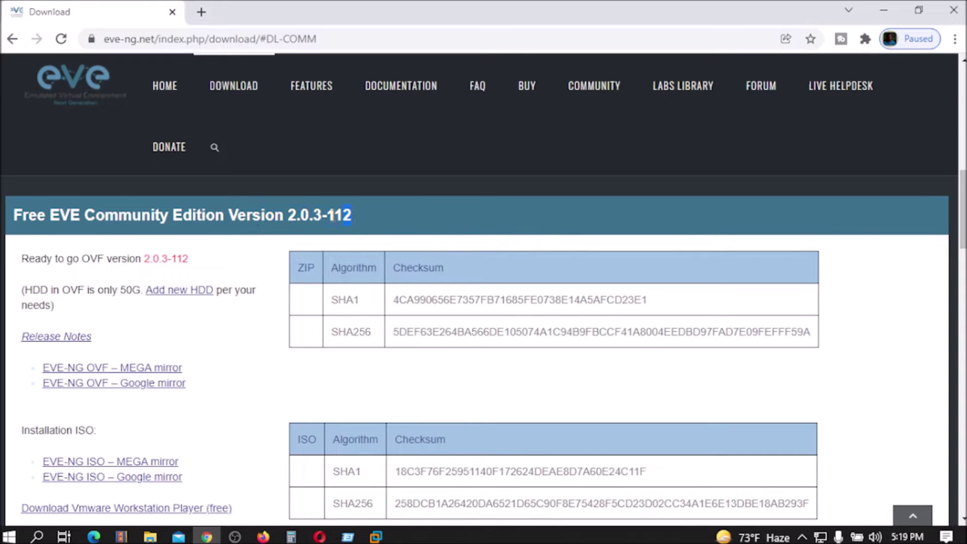
pyautogui.scroll(-2, 210, 342)
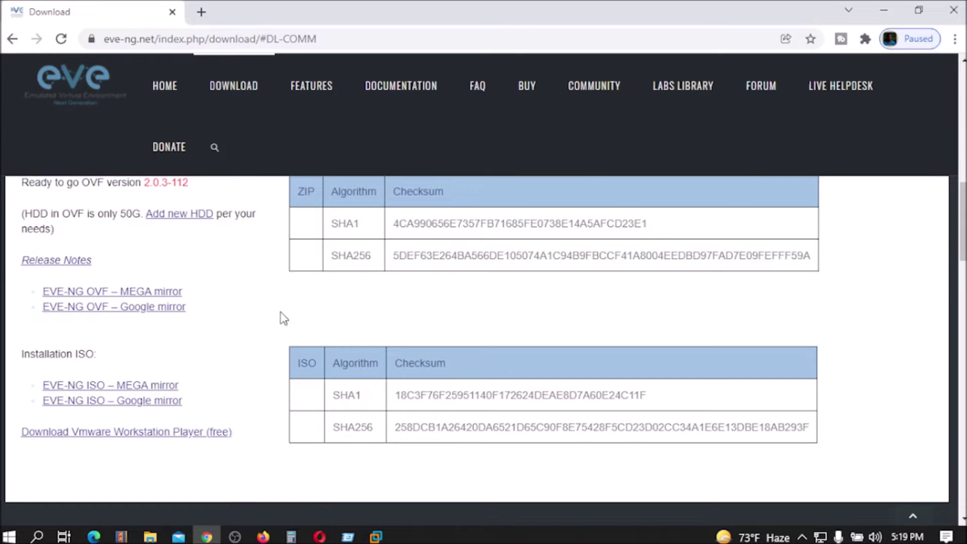
pyautogui.scroll(-2, 283, 318)
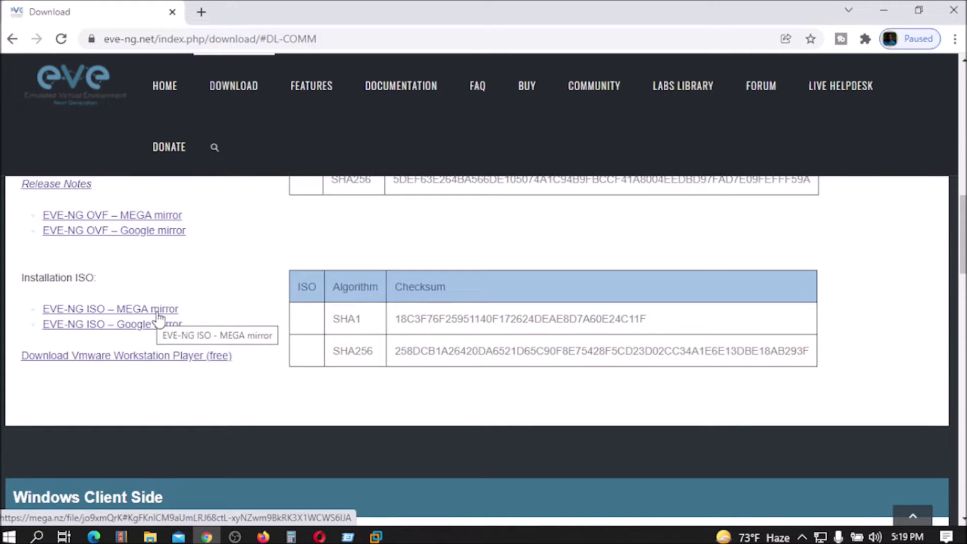
pyautogui.click(160, 311)
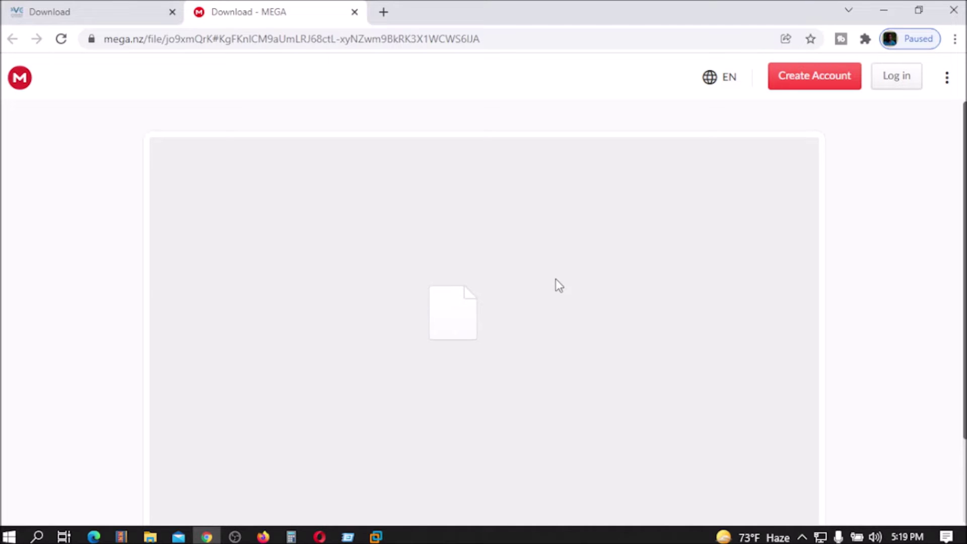
pyautogui.scroll(-2, 510, 313)
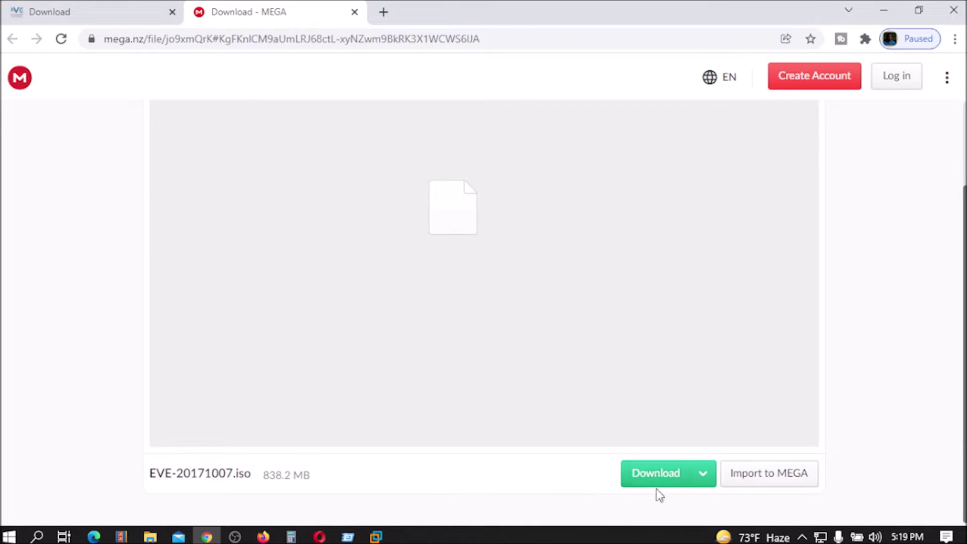
pyautogui.click(354, 12)
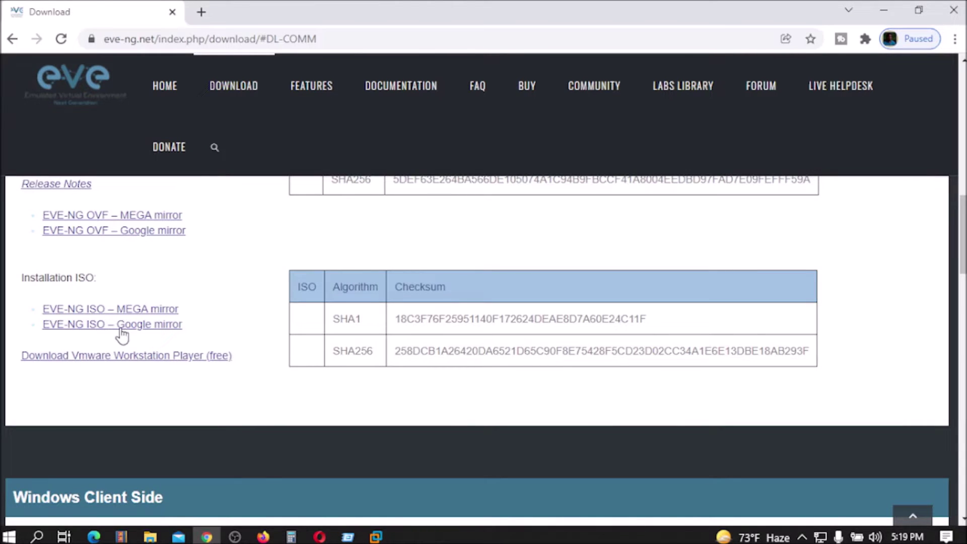
pyautogui.click(140, 328)
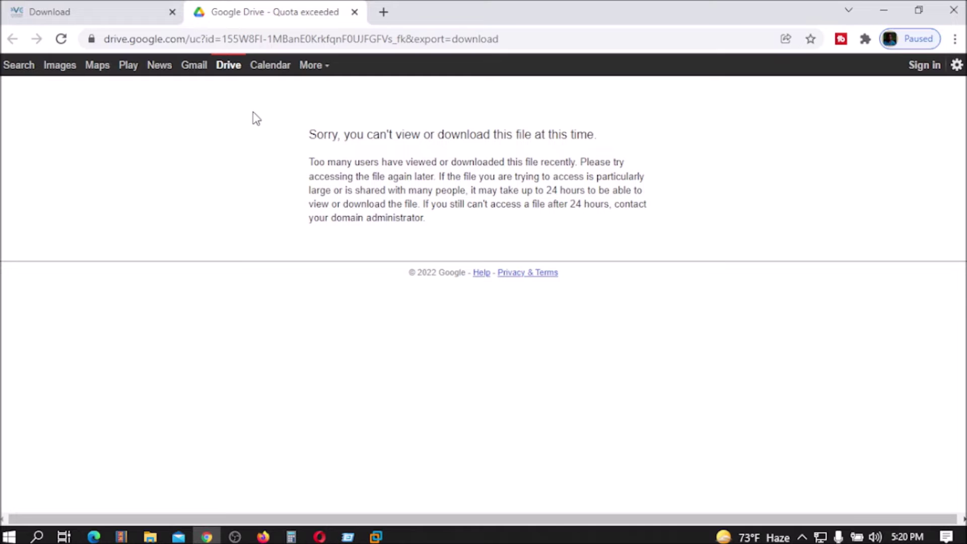
pyautogui.click(354, 11)
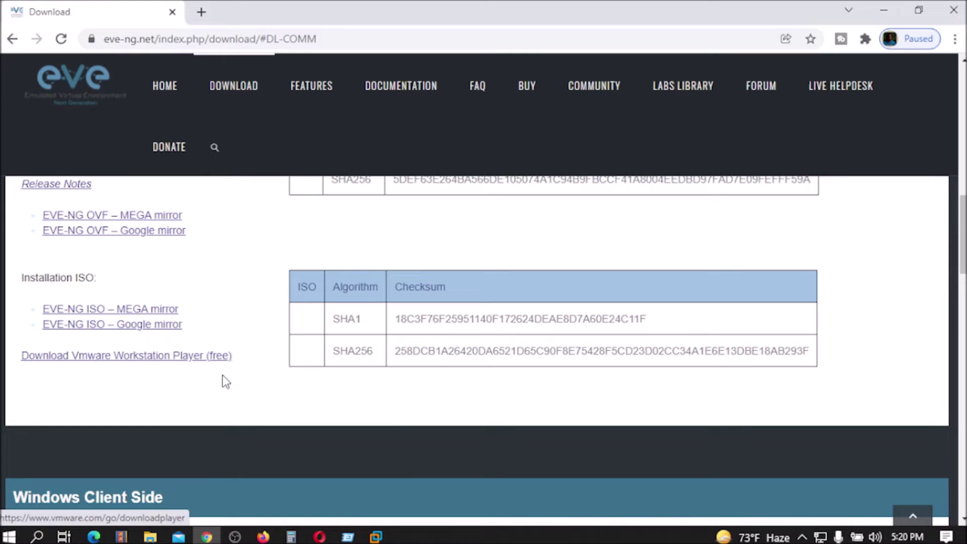
# Jump to the Windows Client Side section and browse its integration pack download links.
pyautogui.scroll(-7, 262, 363)
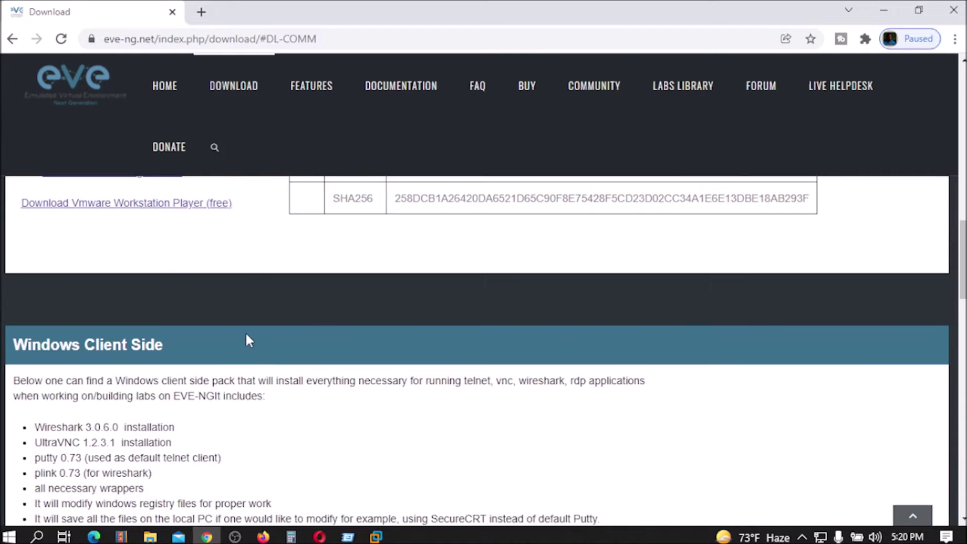
pyautogui.scroll(10, 251, 337)
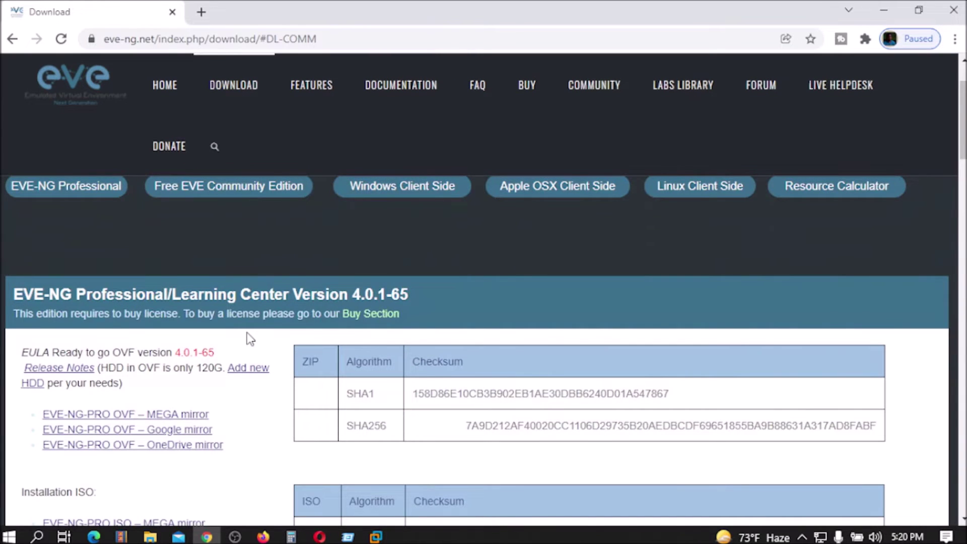
pyautogui.scroll(2, 250, 338)
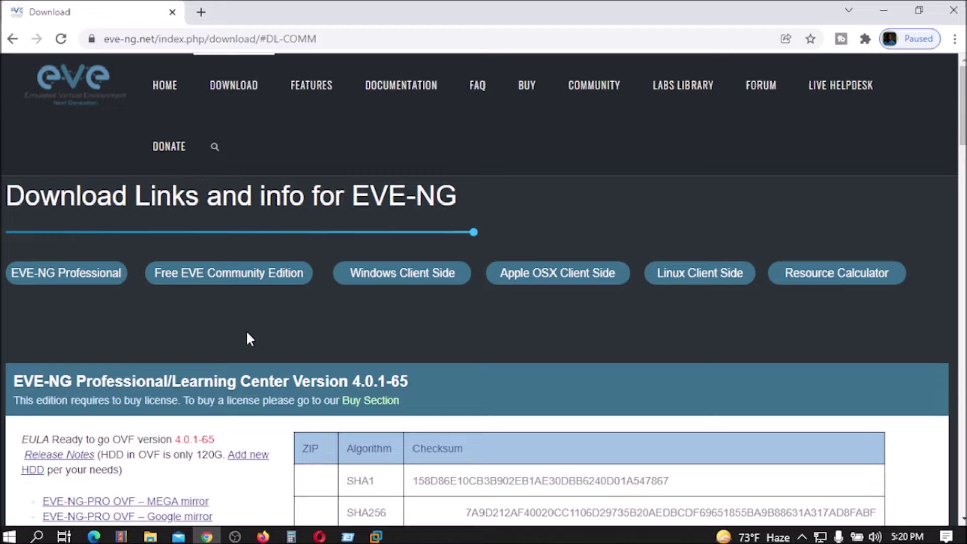
pyautogui.click(392, 284)
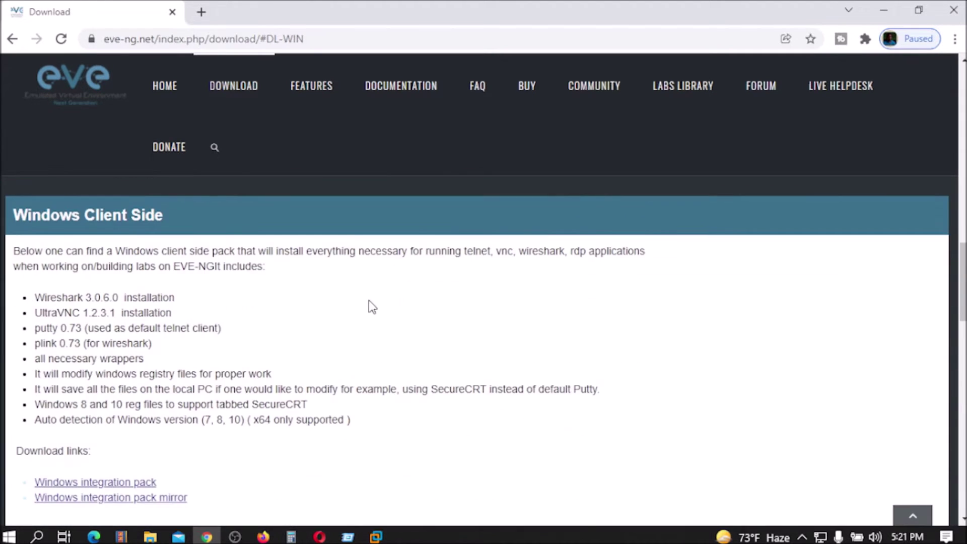
pyautogui.scroll(-4, 353, 313)
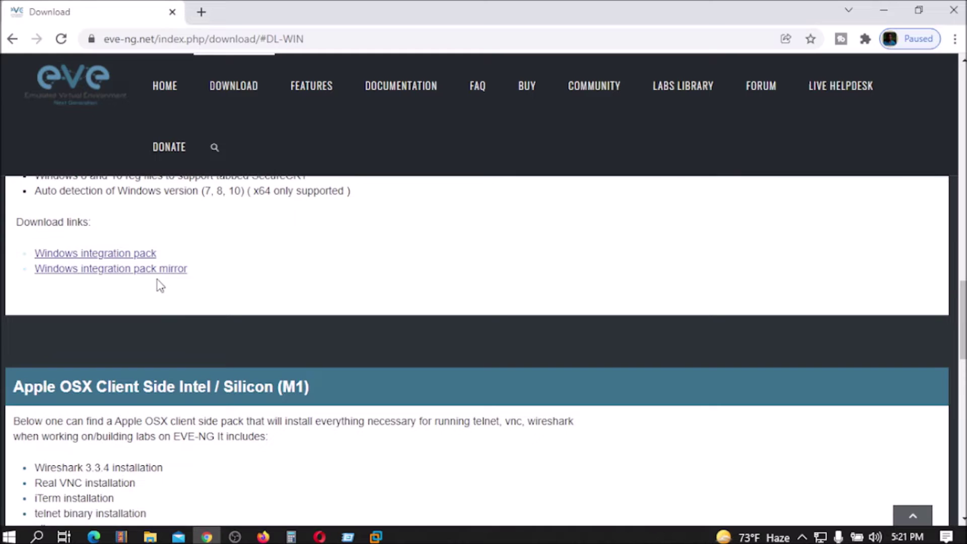
pyautogui.scroll(15, 254, 320)
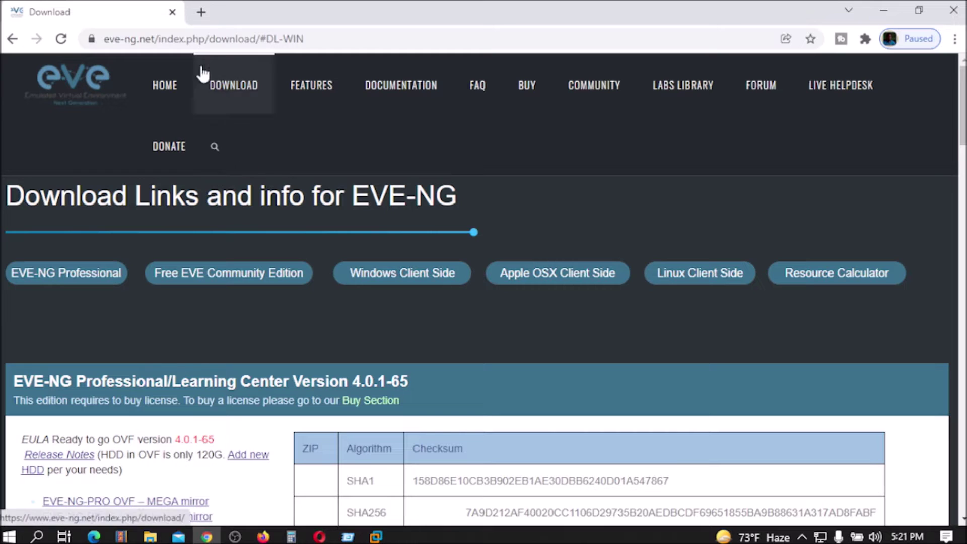
# Close the browser and browse File > Open to the EVE-NG Tools\EVE-COMM-VM-112 folder.
pyautogui.click(172, 12)
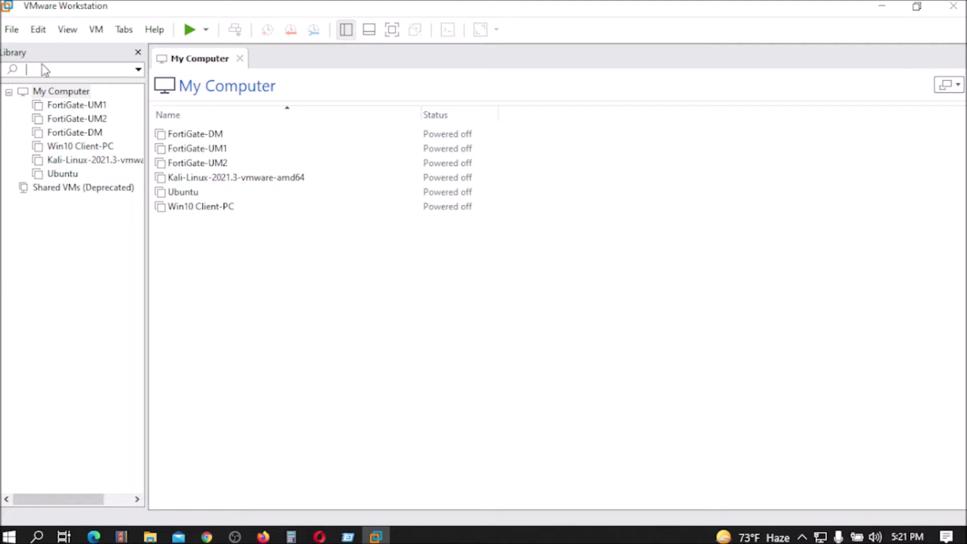
pyautogui.click(12, 29)
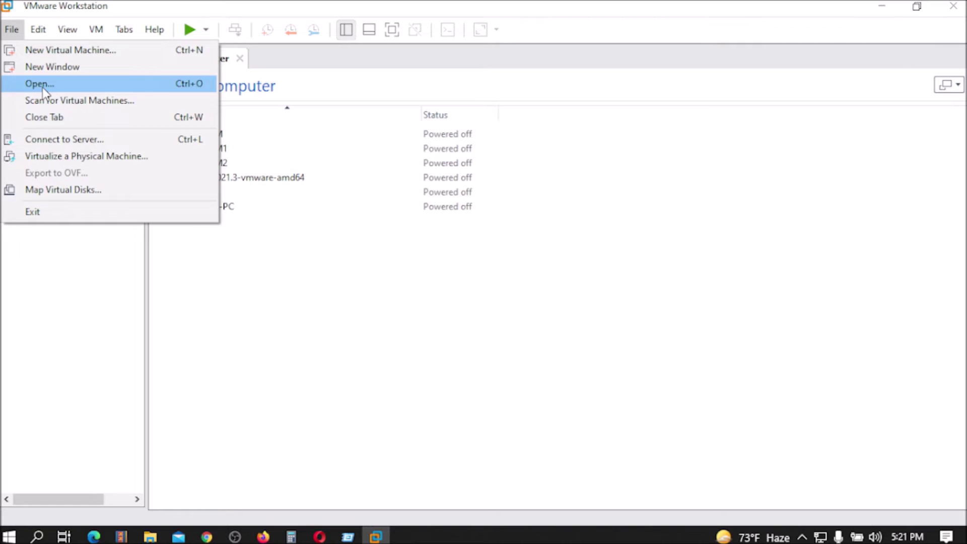
pyautogui.click(44, 86)
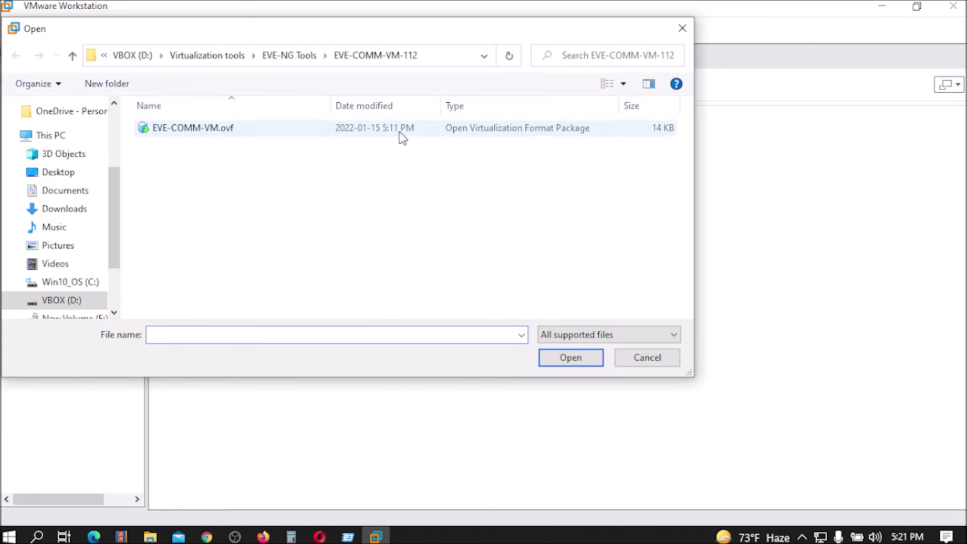
pyautogui.click(235, 54)
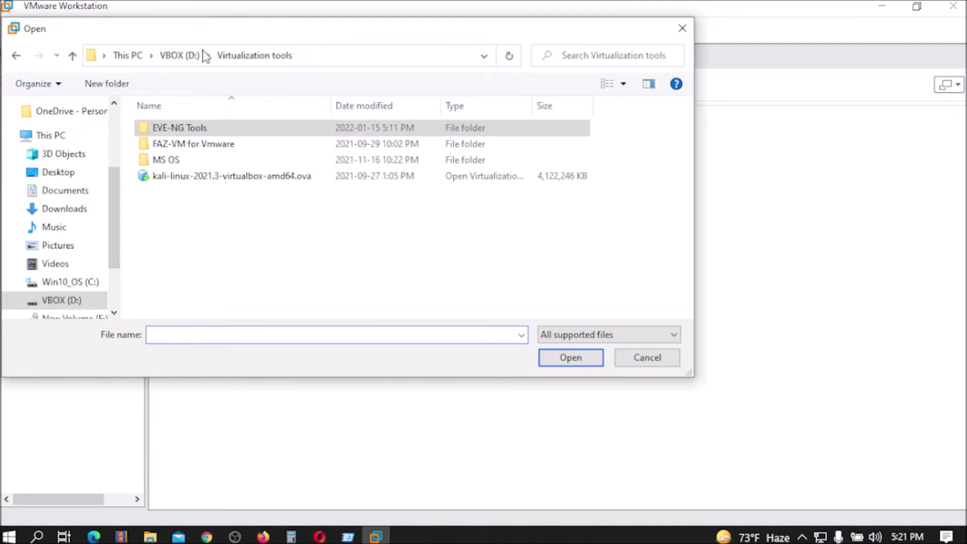
pyautogui.doubleClick(199, 129)
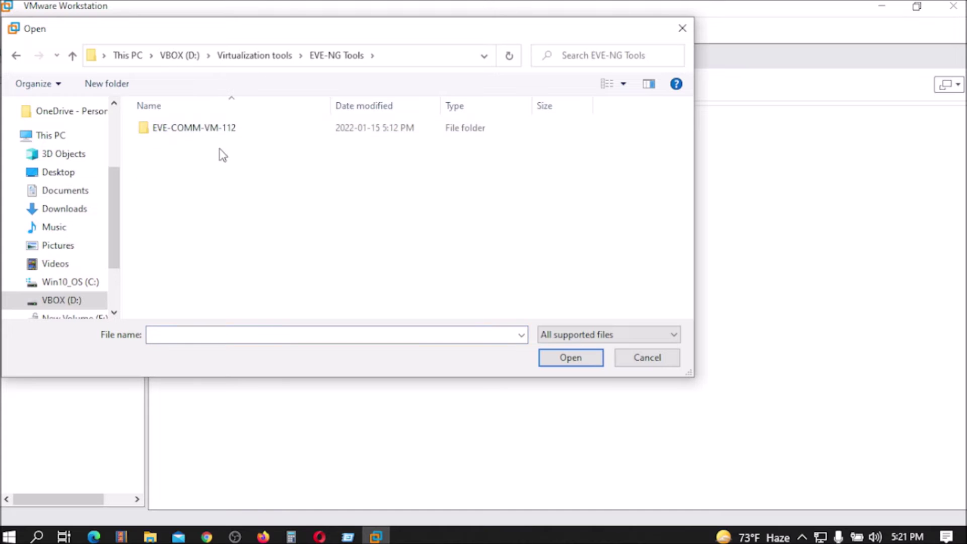
pyautogui.doubleClick(181, 126)
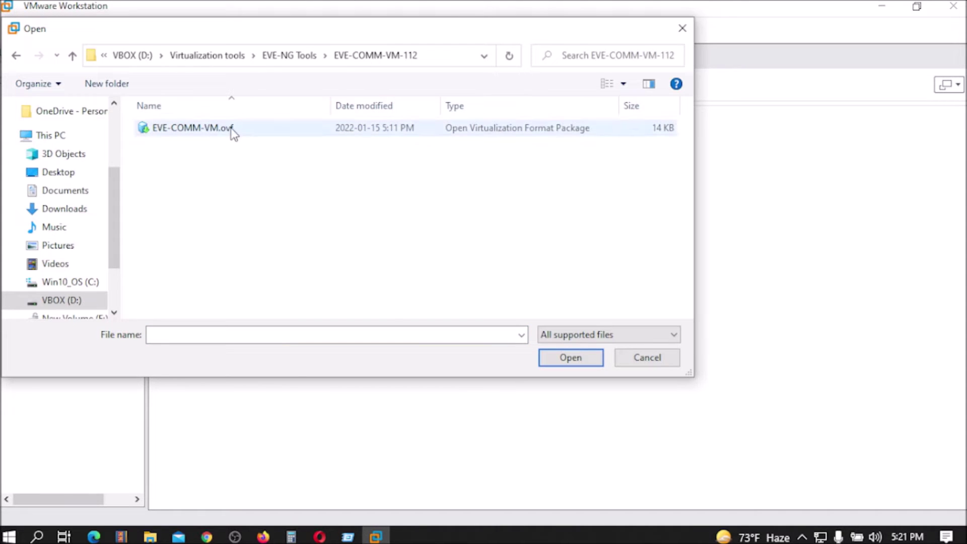
pyautogui.click(190, 131)
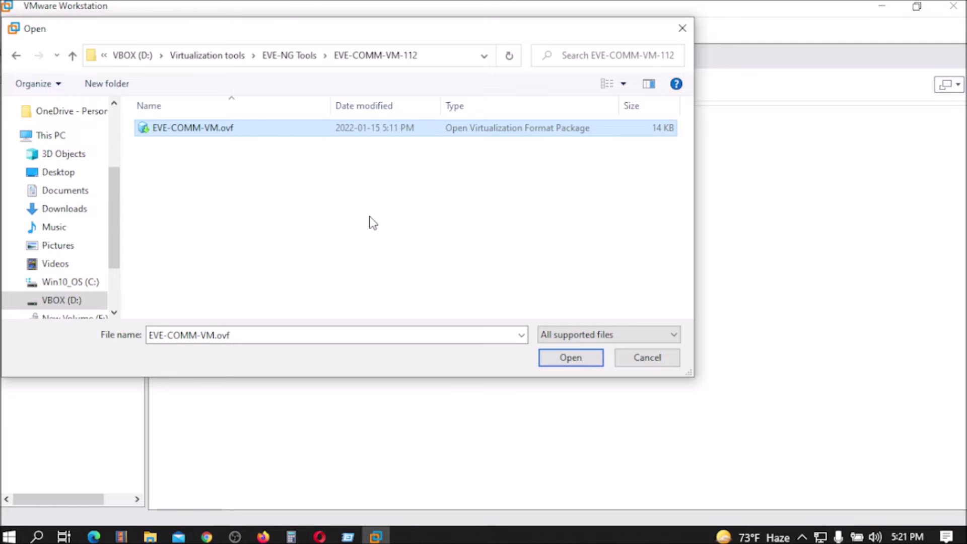
# Toggle the file-type filter, select EVE-COMM-VM.ovf, and open it for import.
pyautogui.click(574, 337)
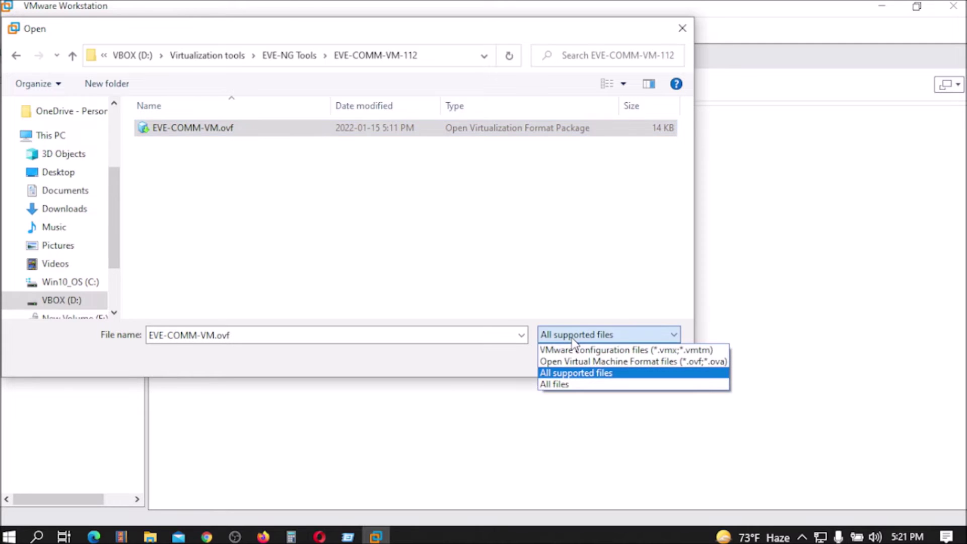
pyautogui.click(551, 385)
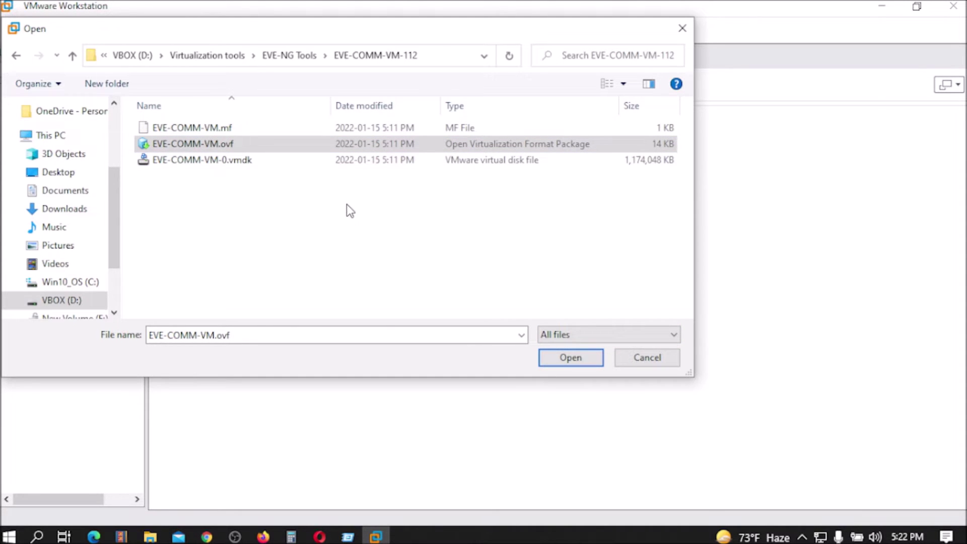
pyautogui.click(569, 331)
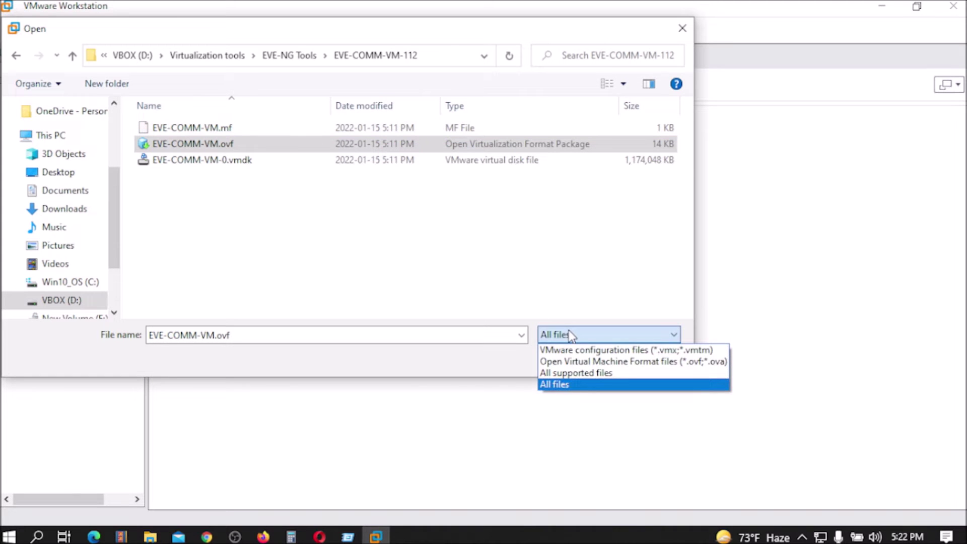
pyautogui.click(572, 374)
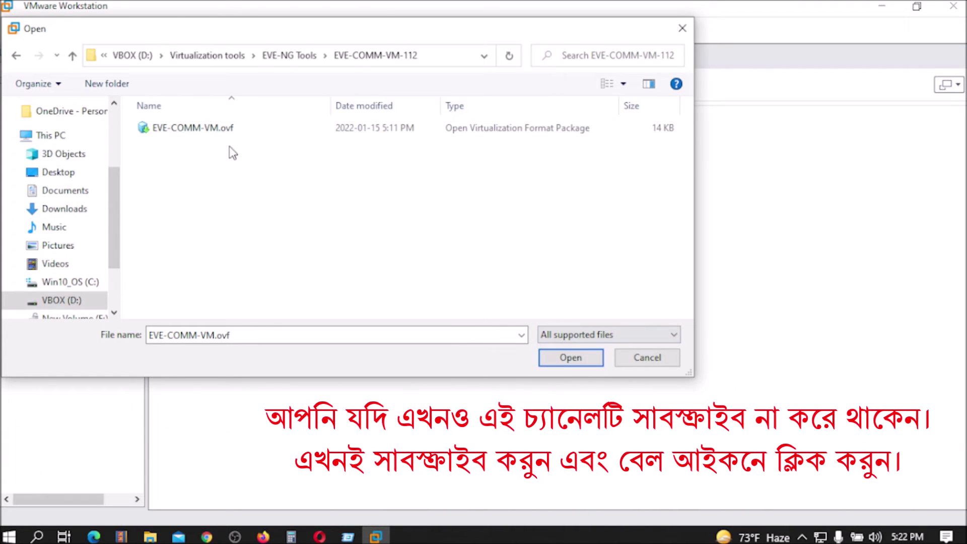
pyautogui.click(252, 127)
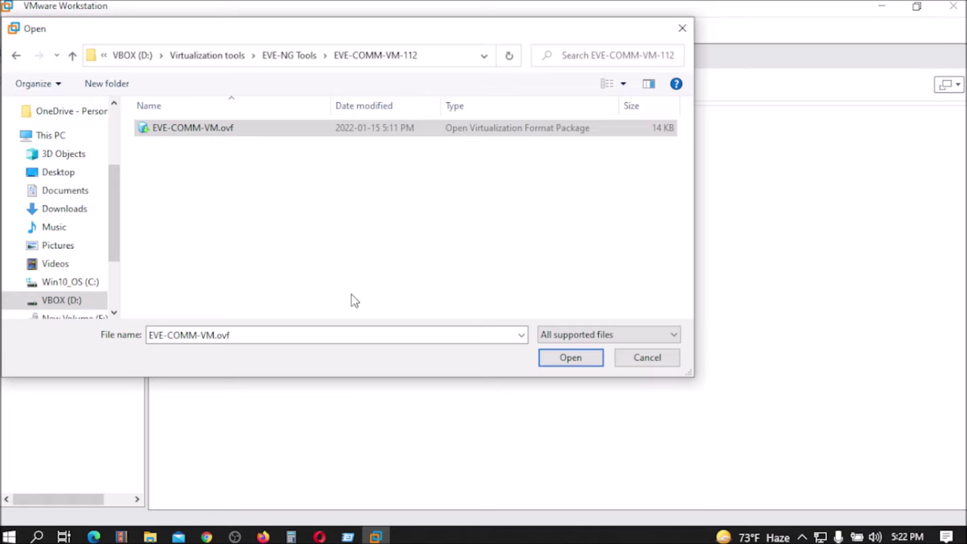
pyautogui.click(571, 358)
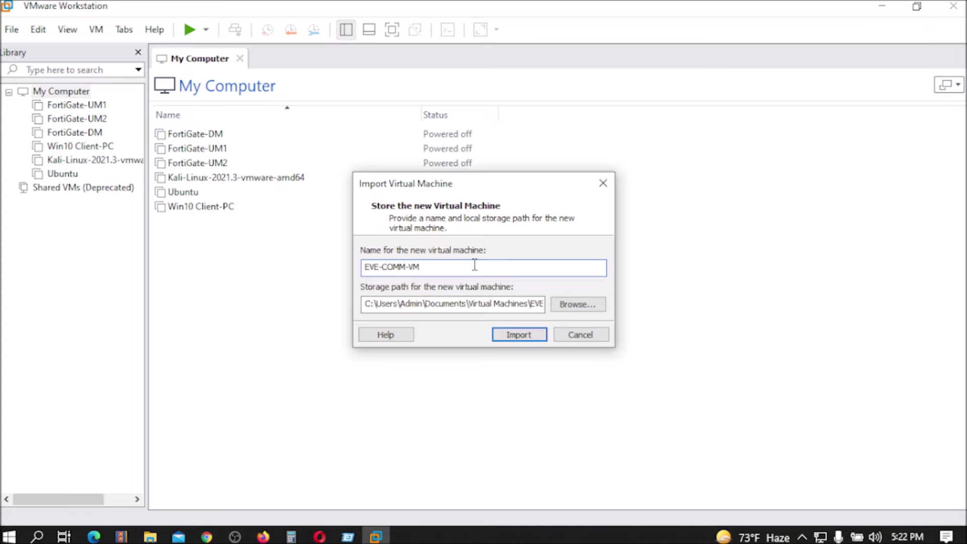
pyautogui.moveTo(406, 267); pyautogui.dragTo(384, 266)
pyautogui.click(438, 269)
# Create a new folder 'EVE Simulator Installed Here' on the VBOX (D:) drive for storage.
pyautogui.click(584, 307)
pyautogui.scroll(-2, 505, 280)
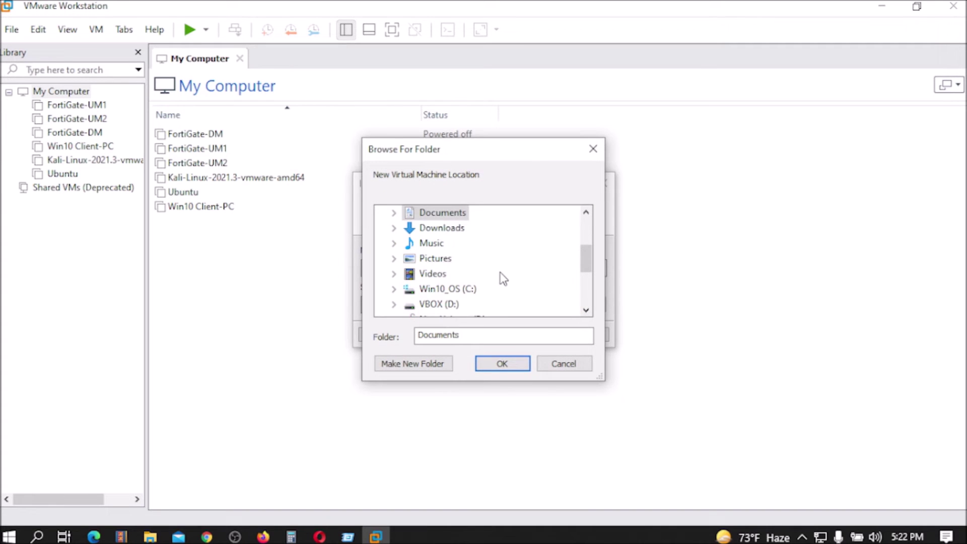
pyautogui.scroll(-1, 501, 279)
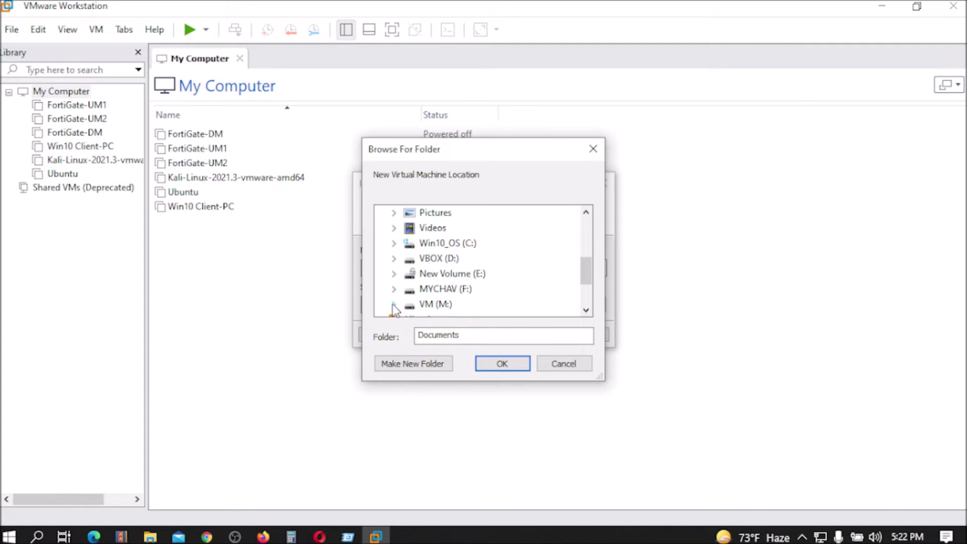
pyautogui.click(394, 259)
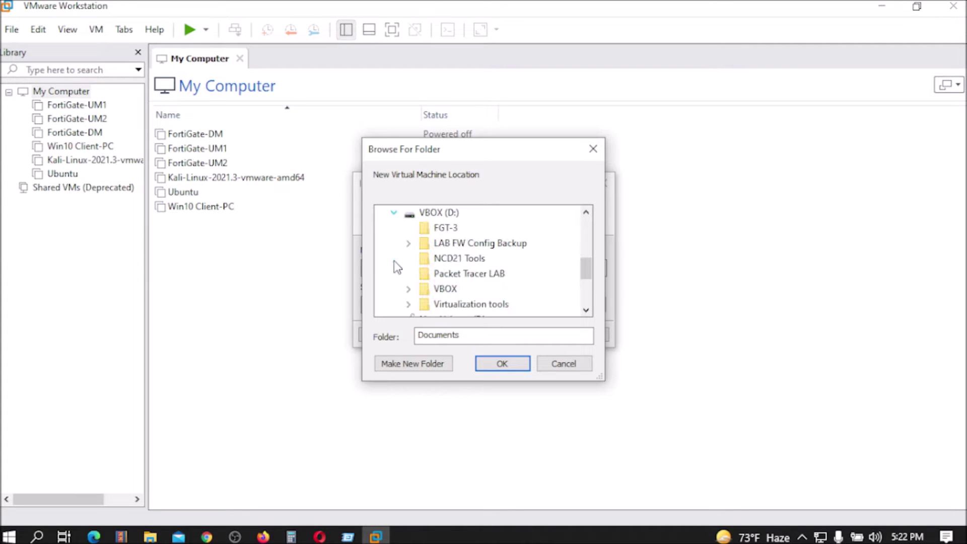
pyautogui.scroll(2, 487, 296)
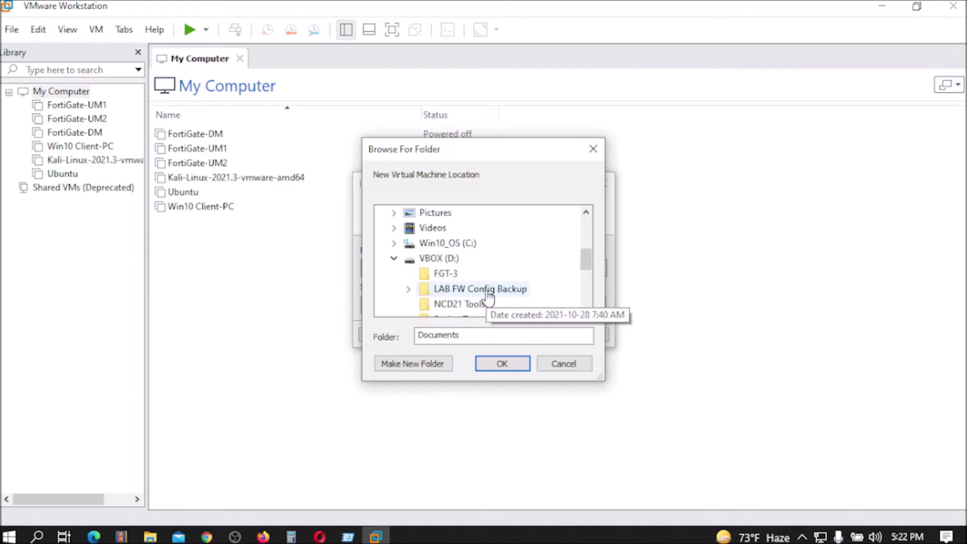
pyautogui.scroll(-2, 486, 295)
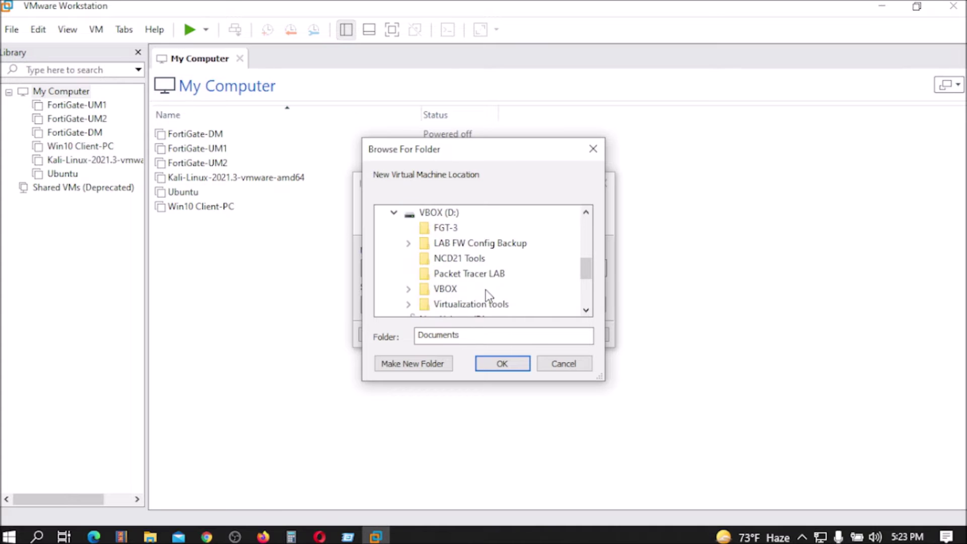
pyautogui.click(410, 364)
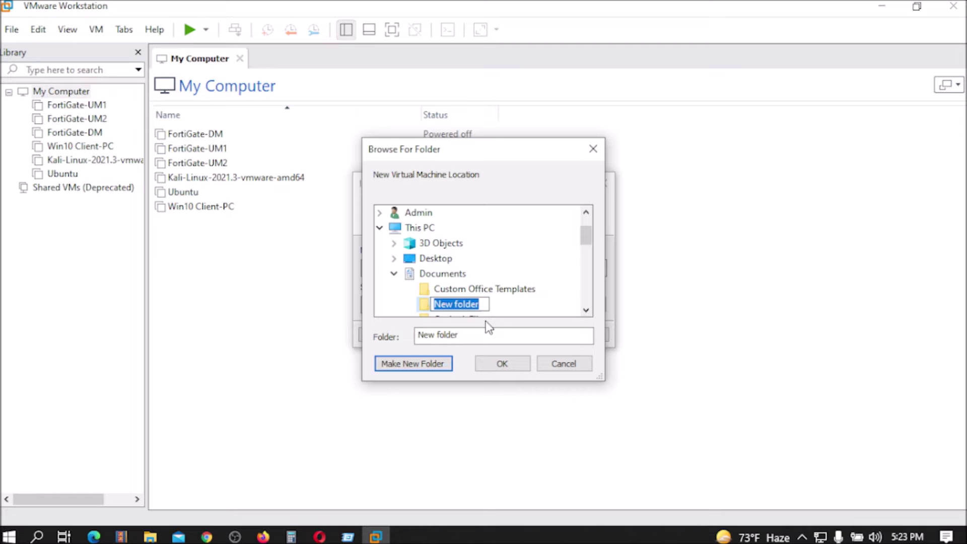
pyautogui.write('EVE Simulator Installed Here')
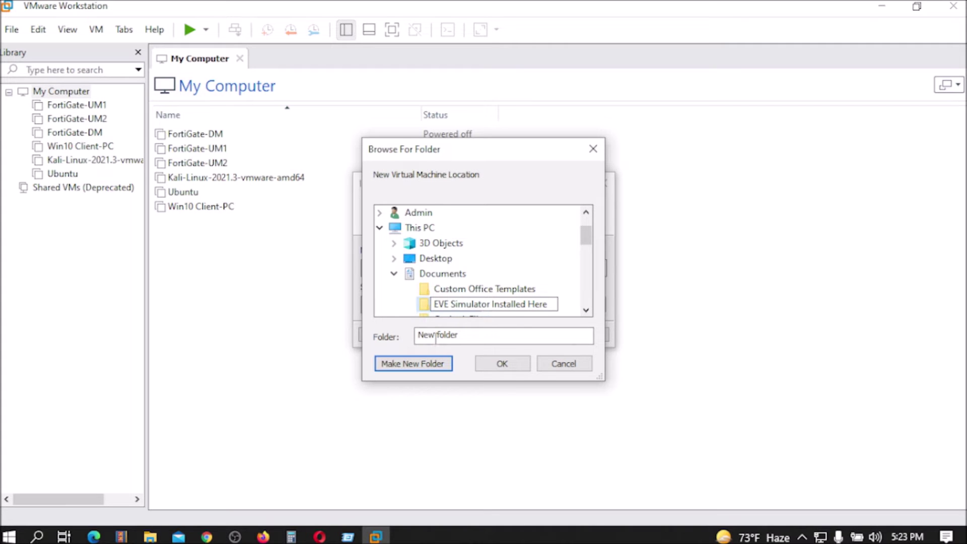
pyautogui.click(443, 304)
# Confirm D:\EVE Simulator Installed Here as the storage path and import EVE-COMM-VM.
pyautogui.click(506, 365)
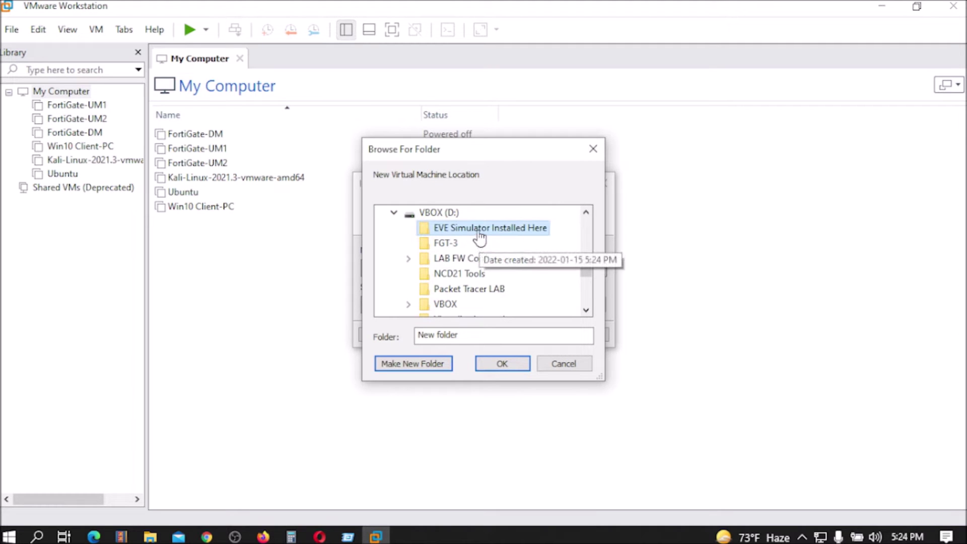
pyautogui.click(504, 364)
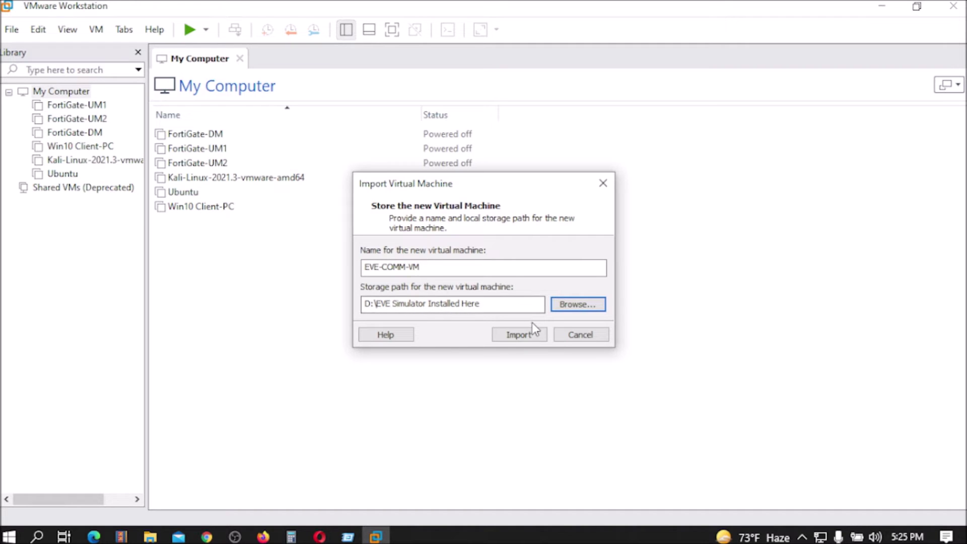
pyautogui.click(528, 339)
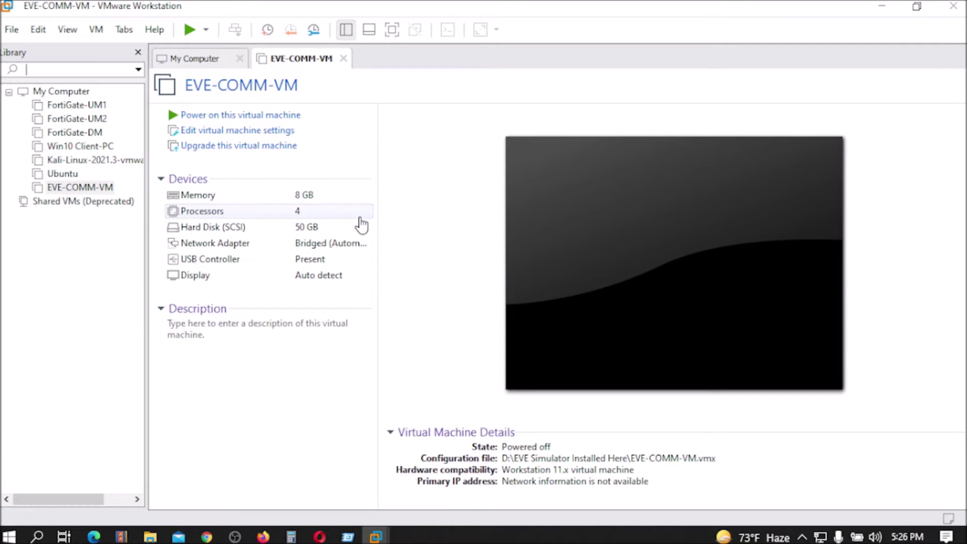
pyautogui.doubleClick(309, 214)
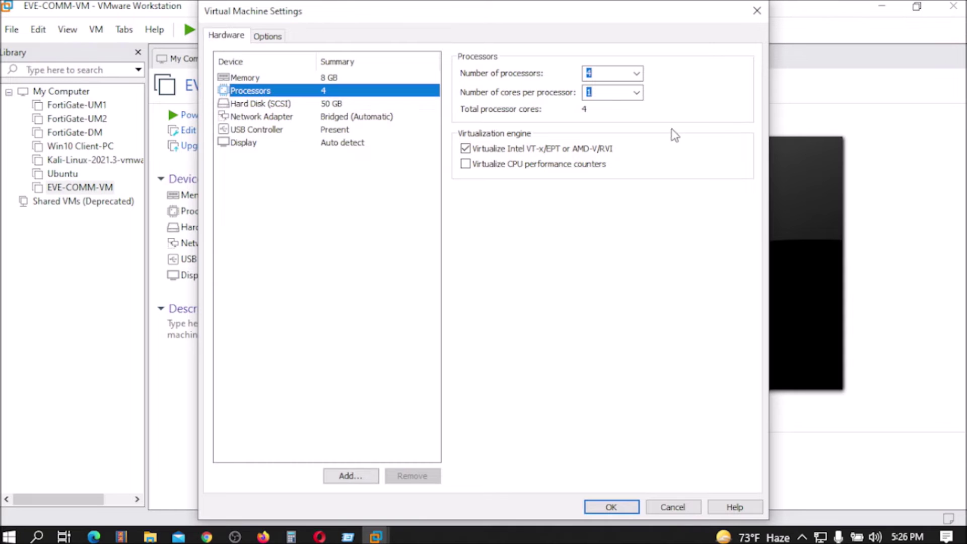
pyautogui.click(756, 11)
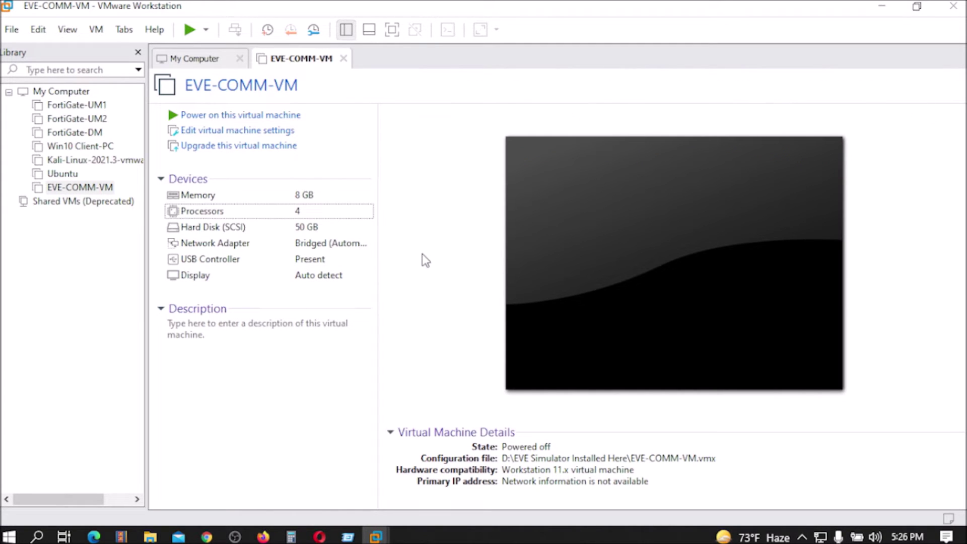
pyautogui.doubleClick(322, 243)
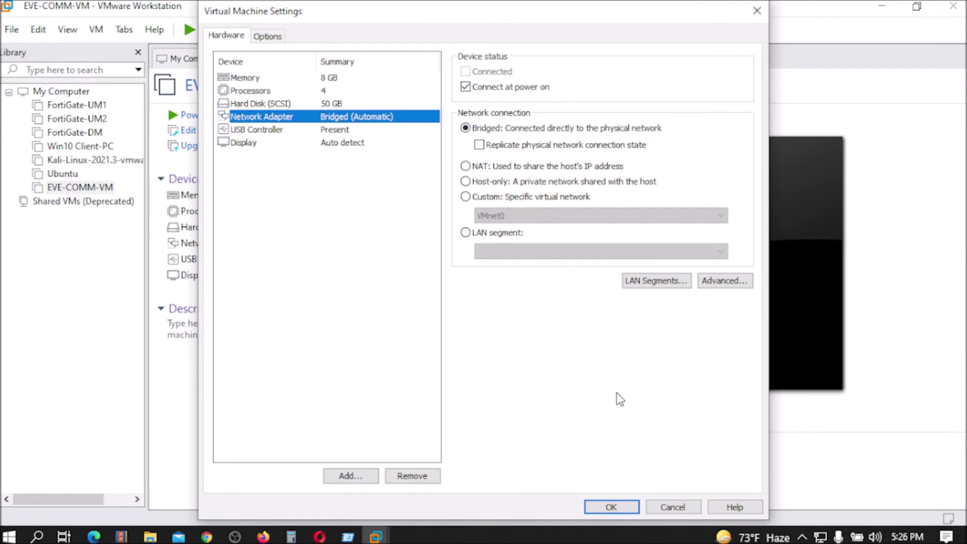
pyautogui.click(673, 507)
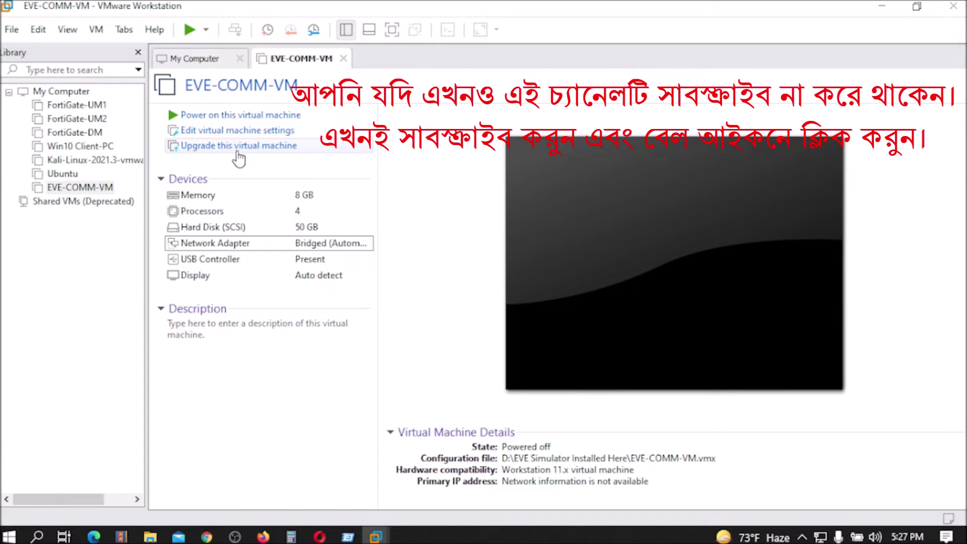
# Convert EVE-COMM-VM to Workstation 16.x hardware in place, altering this machine rather than cloning it.
pyautogui.click(211, 151)
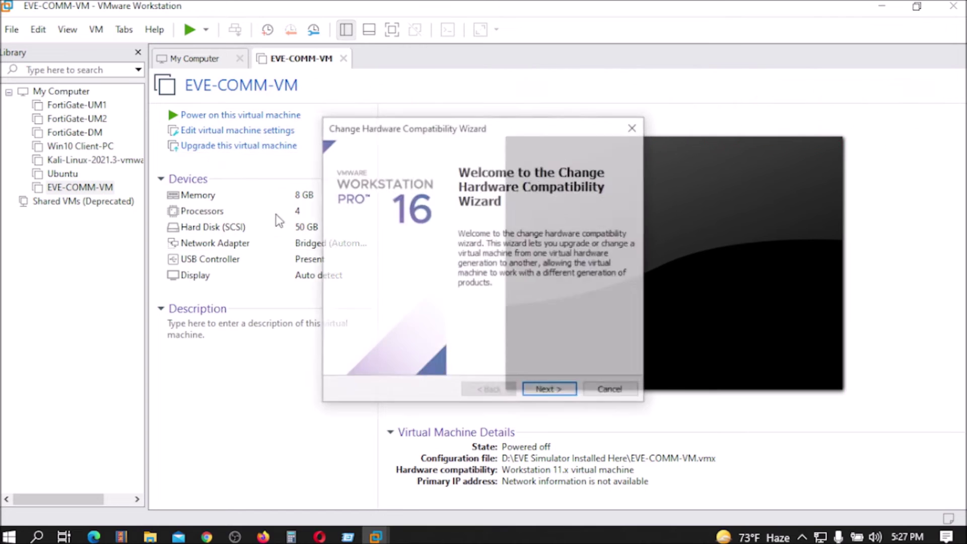
pyautogui.click(545, 395)
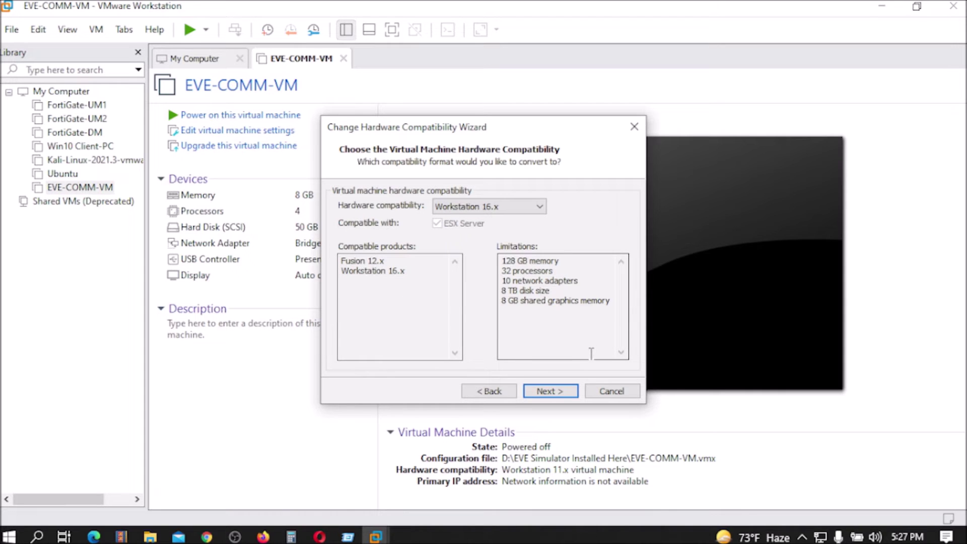
pyautogui.press('Return')
pyautogui.click(373, 269)
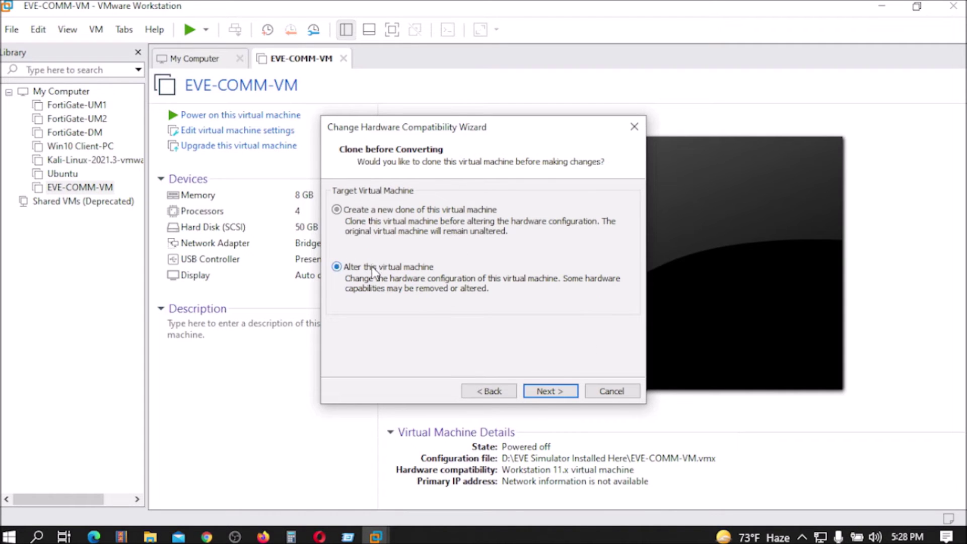
pyautogui.click(552, 392)
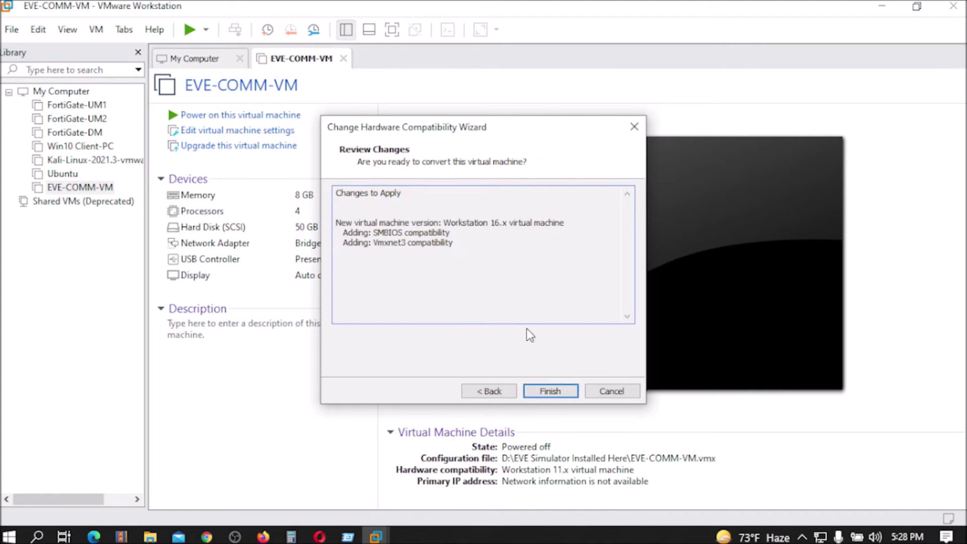
pyautogui.click(565, 394)
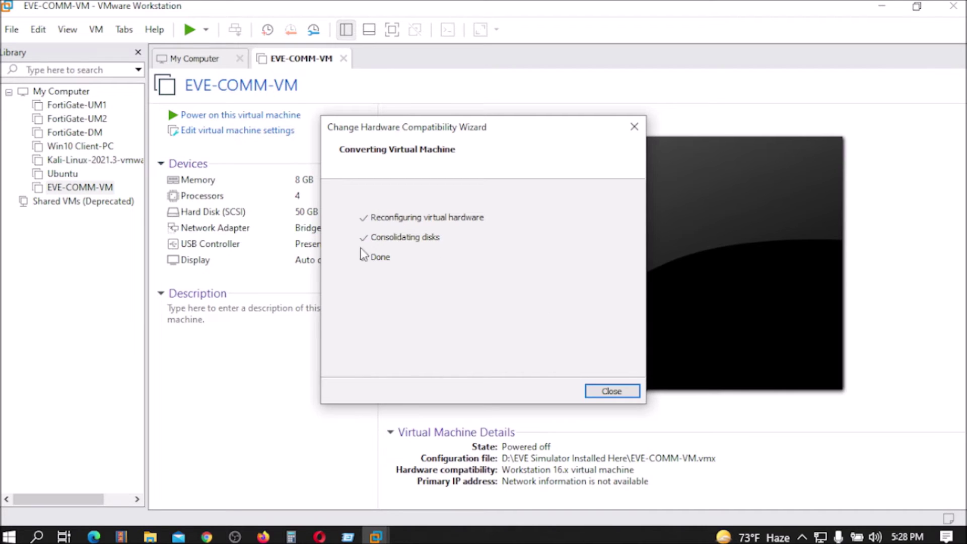
pyautogui.click(611, 391)
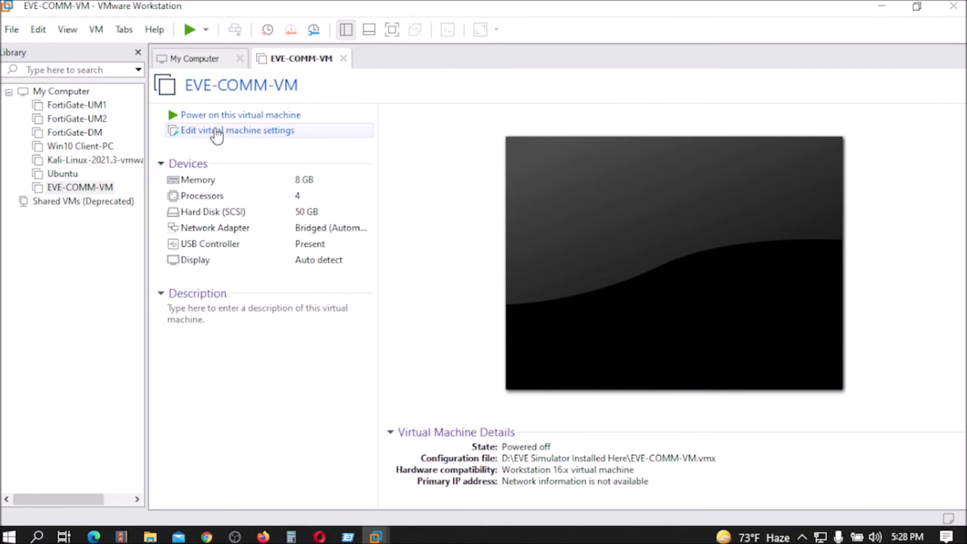
# Power on EVE-COMM-VM and log in at the console as root with the account password.
pyautogui.click(192, 120)
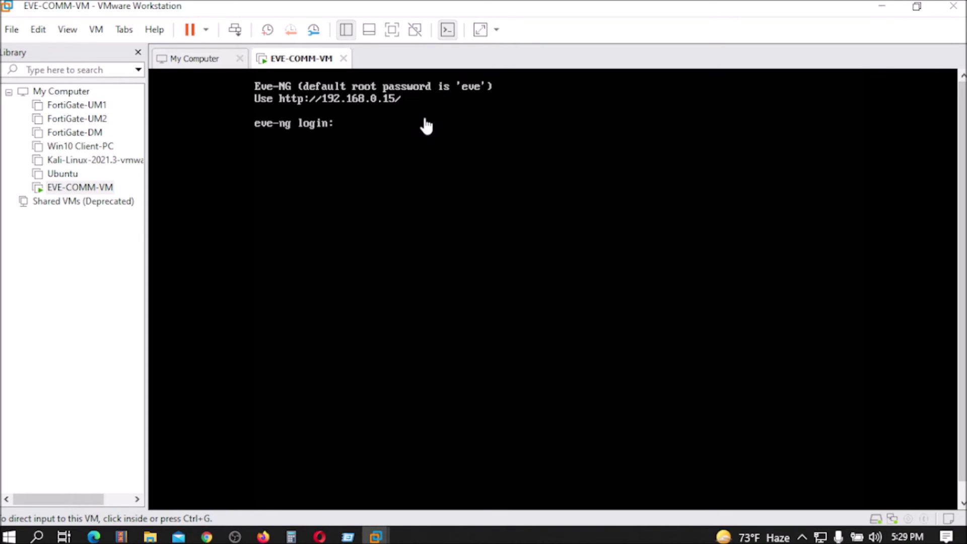
pyautogui.click(339, 129)
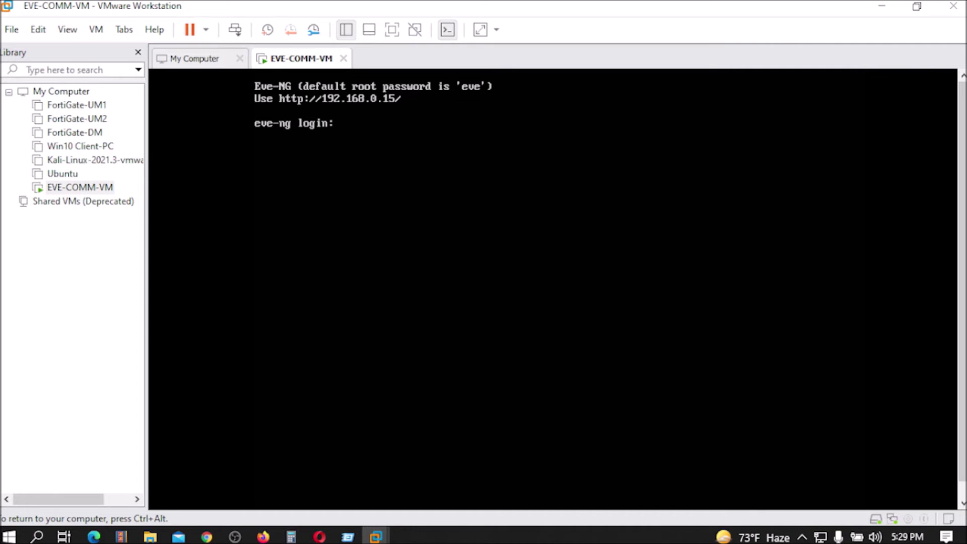
pyautogui.write('root')
pyautogui.press('Return')
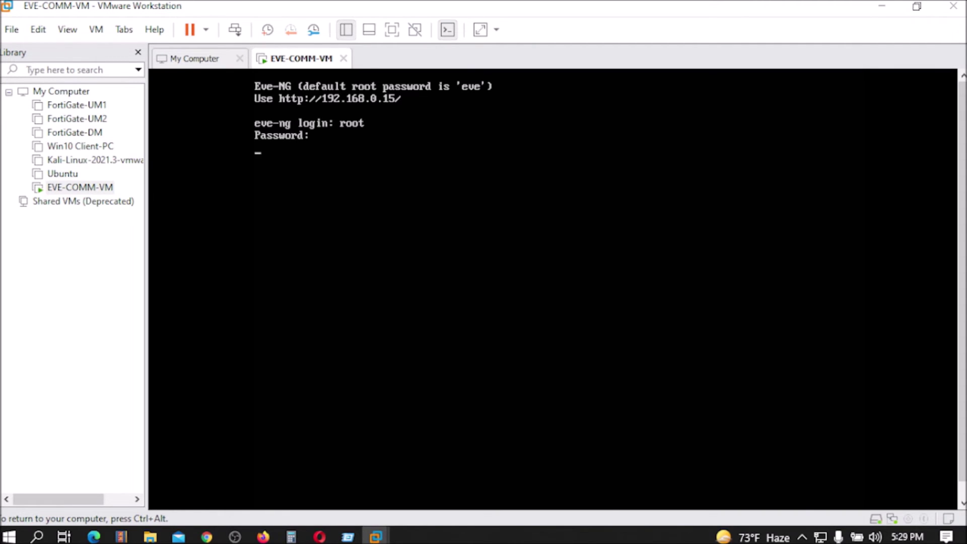
pyautogui.press('Return')
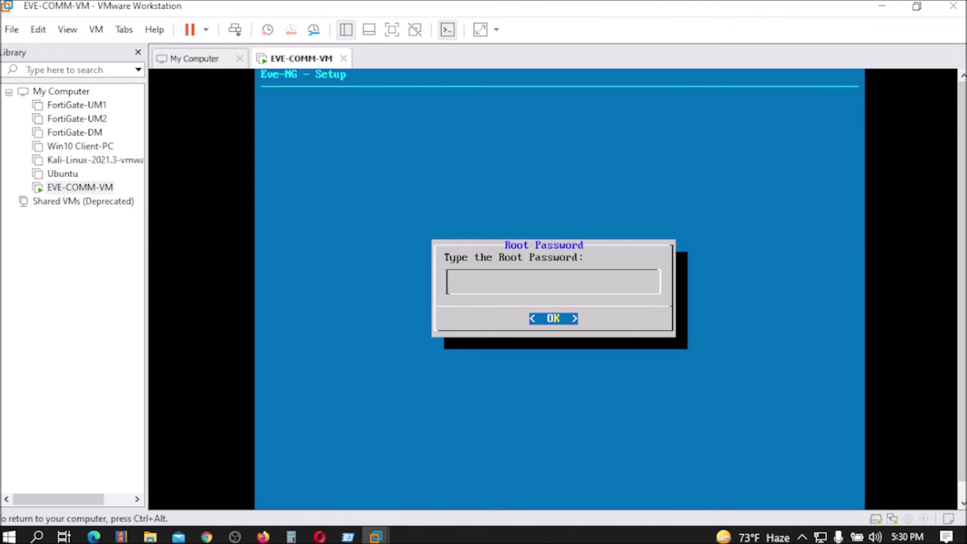
# Set the new root password, then accept example.com, DHCP, no NTP server and direct connection.
pyautogui.press('Return')
pyautogui.press('Return')
pyautogui.press('Return')
pyautogui.press('Return')
pyautogui.press('Return')
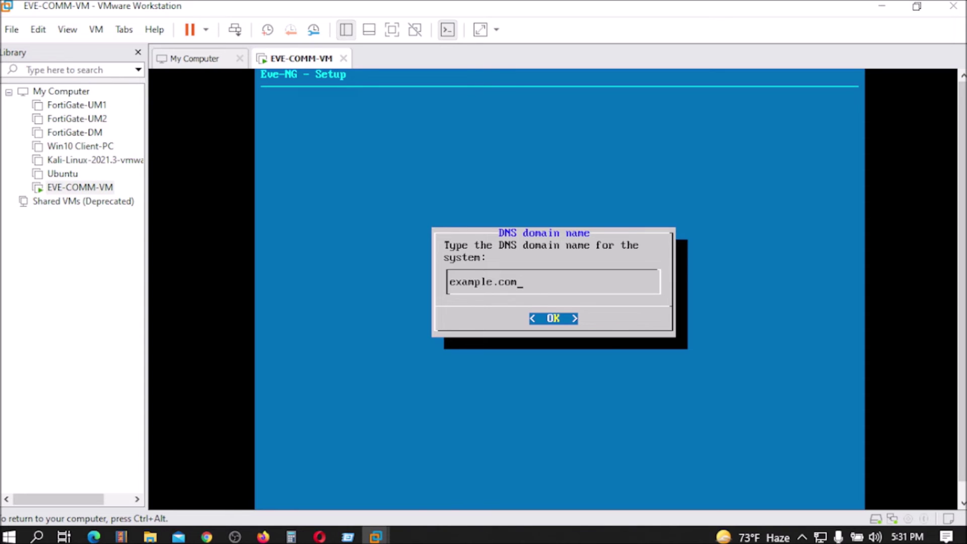
pyautogui.press('Return')
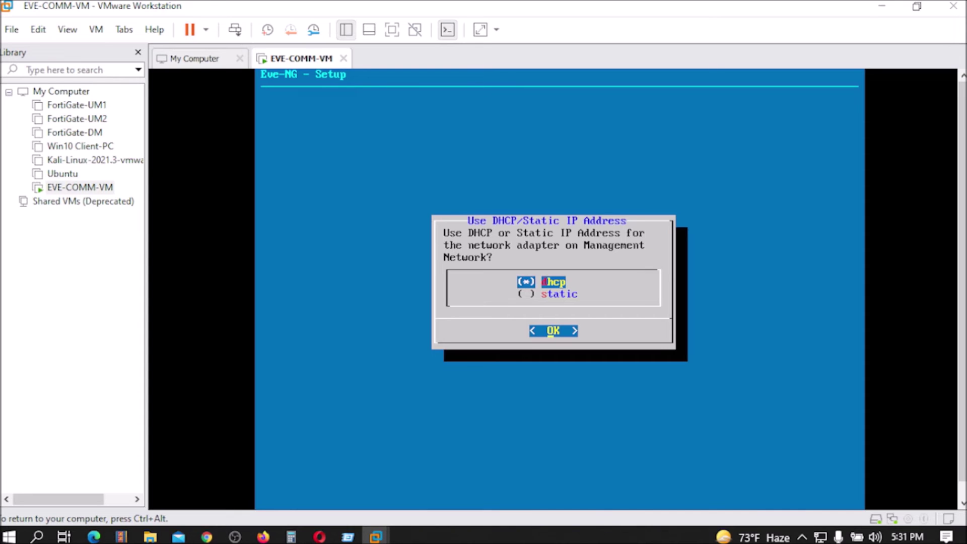
pyautogui.press('Down')
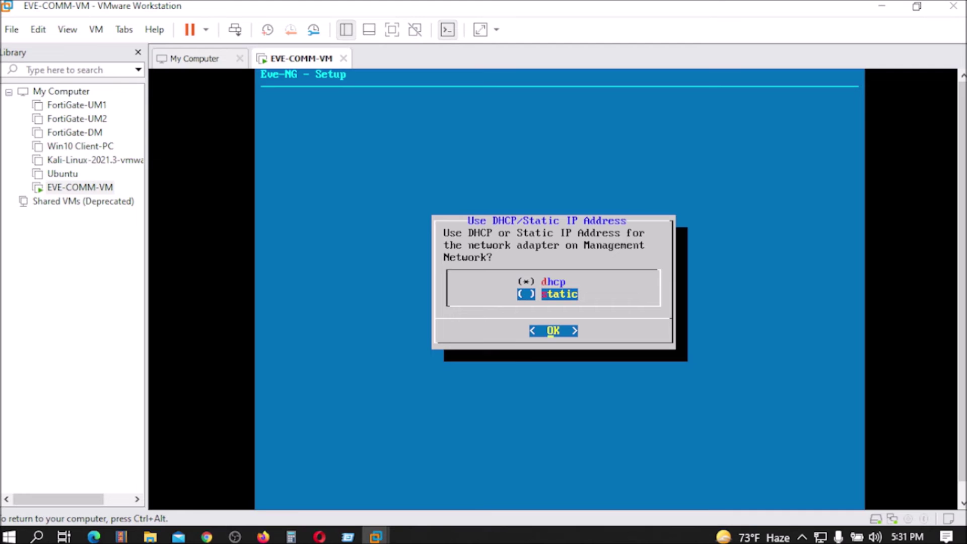
pyautogui.press('Return')
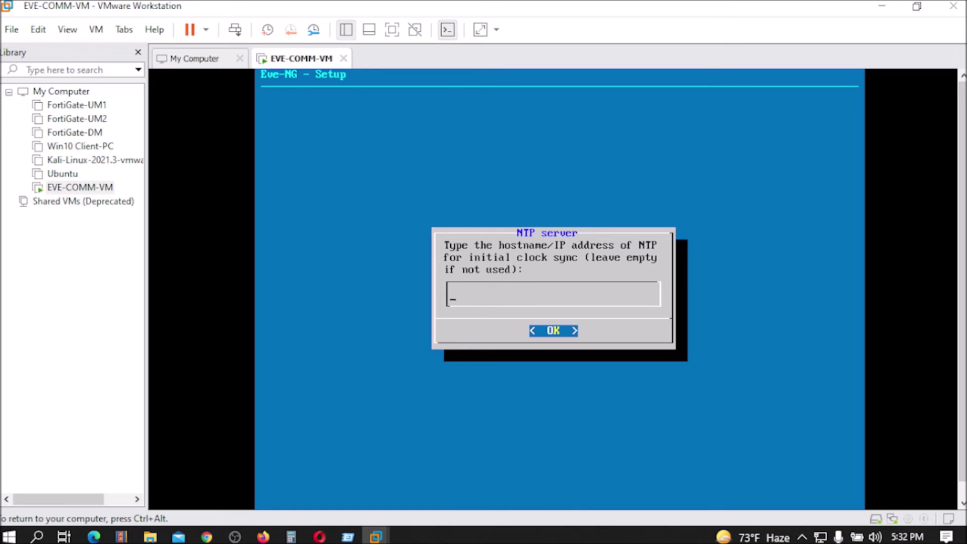
pyautogui.press('Return')
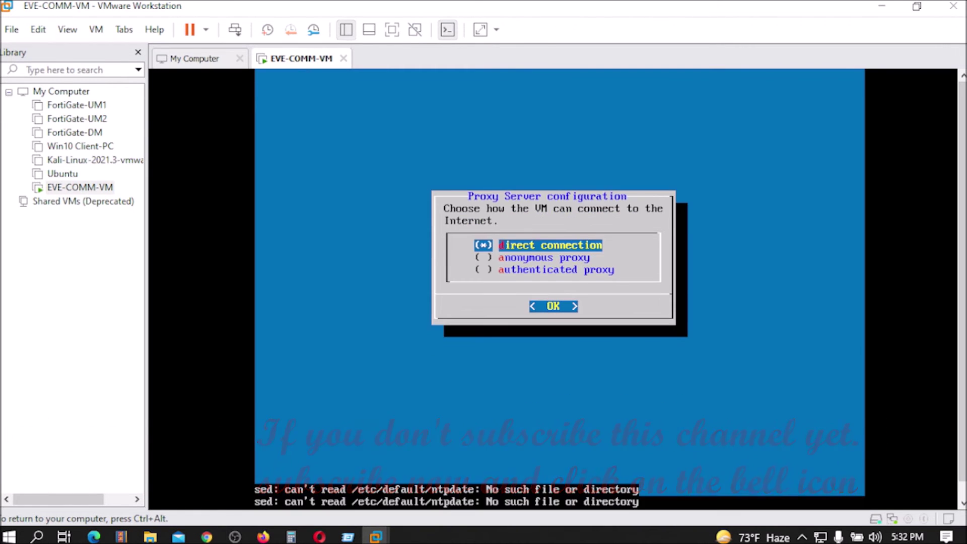
pyautogui.press('Return')
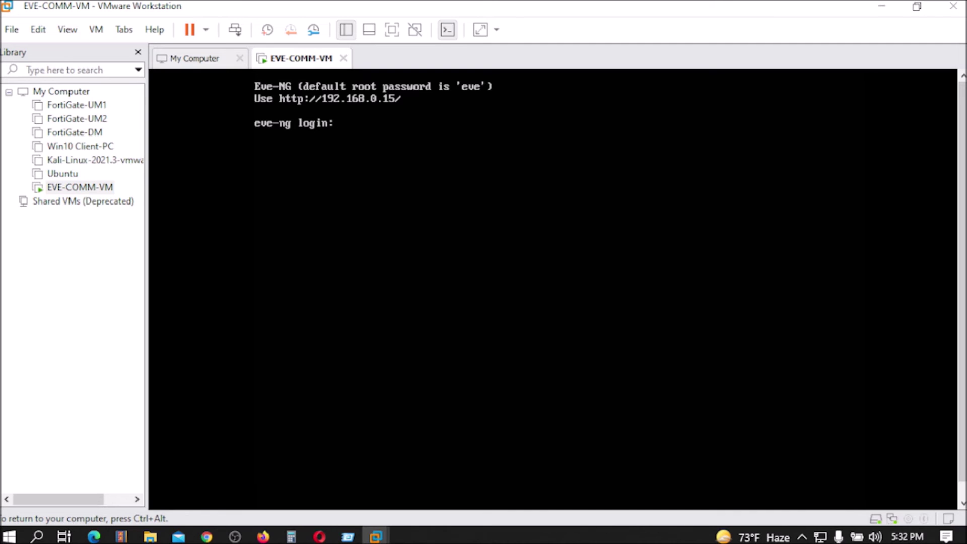
# Enter root and its password at the eve-ng login prompt to reach the shell.
pyautogui.write('root')
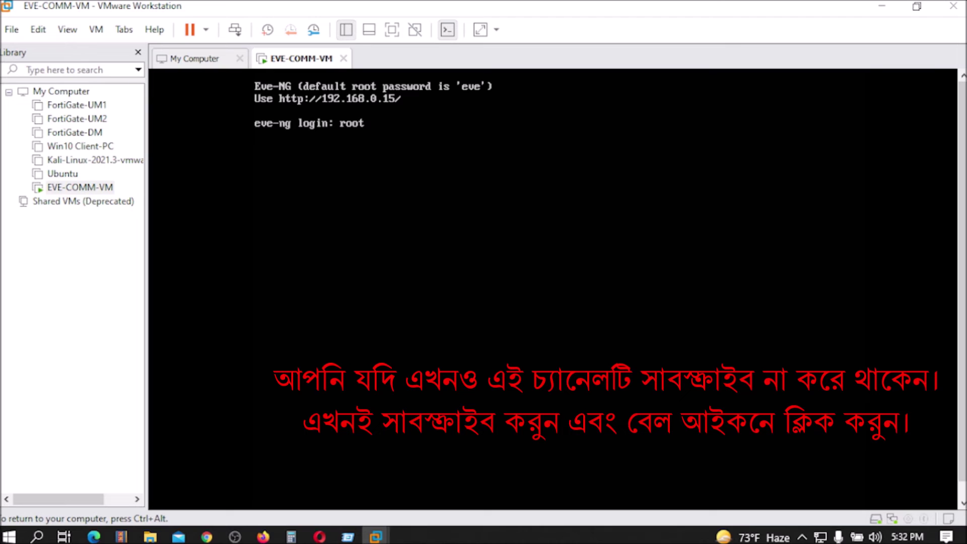
pyautogui.press('Return')
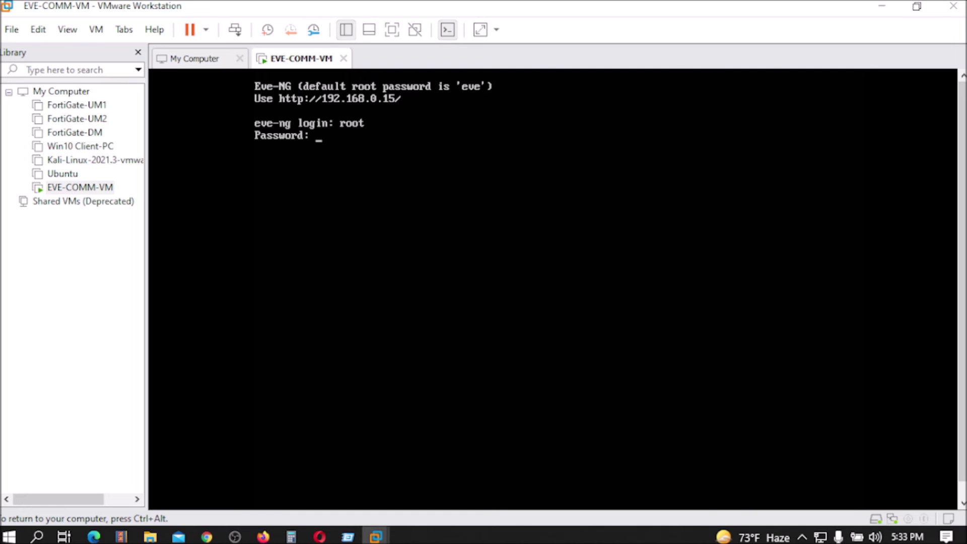
pyautogui.press('Return')
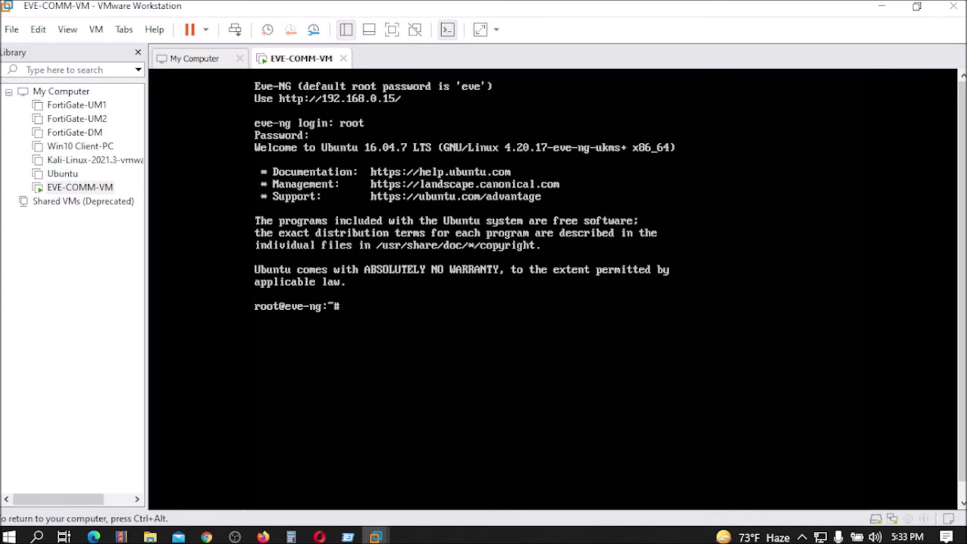
pyautogui.press('Return')
pyautogui.press('Return')
pyautogui.press('Return')
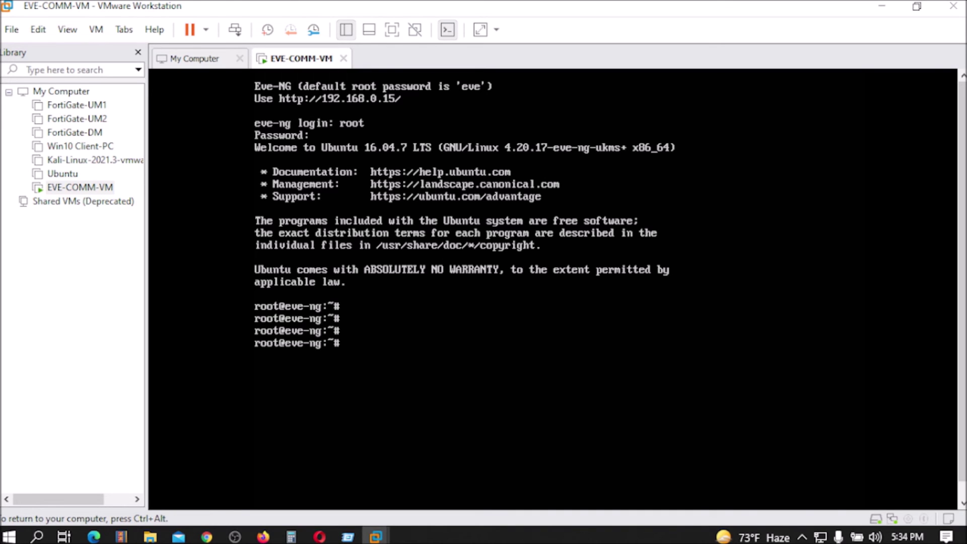
pyautogui.click(207, 537)
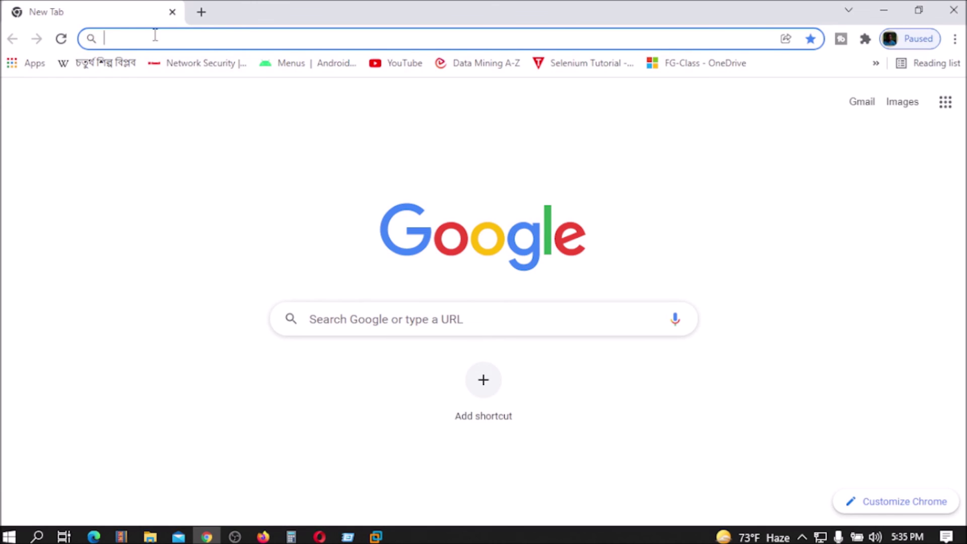
pyautogui.write('h')
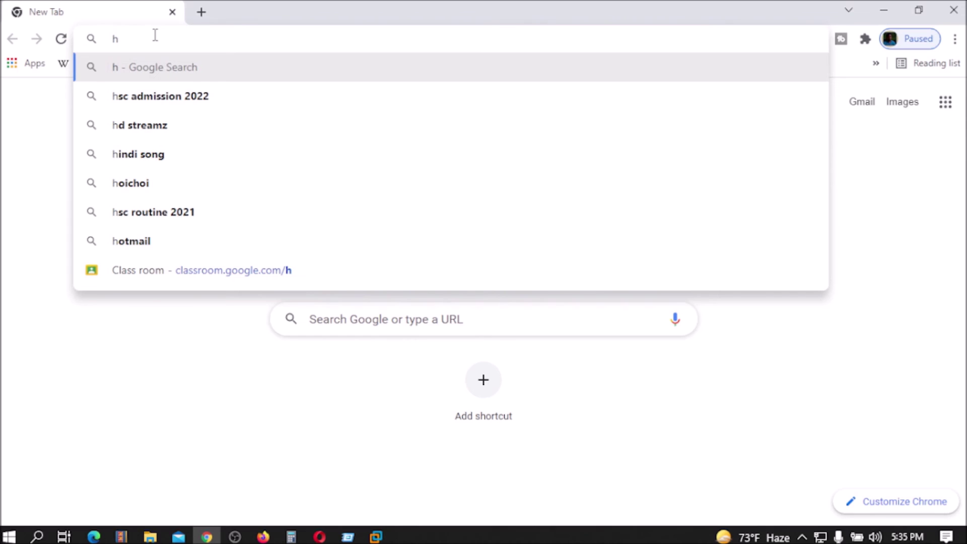
pyautogui.write('ttp')
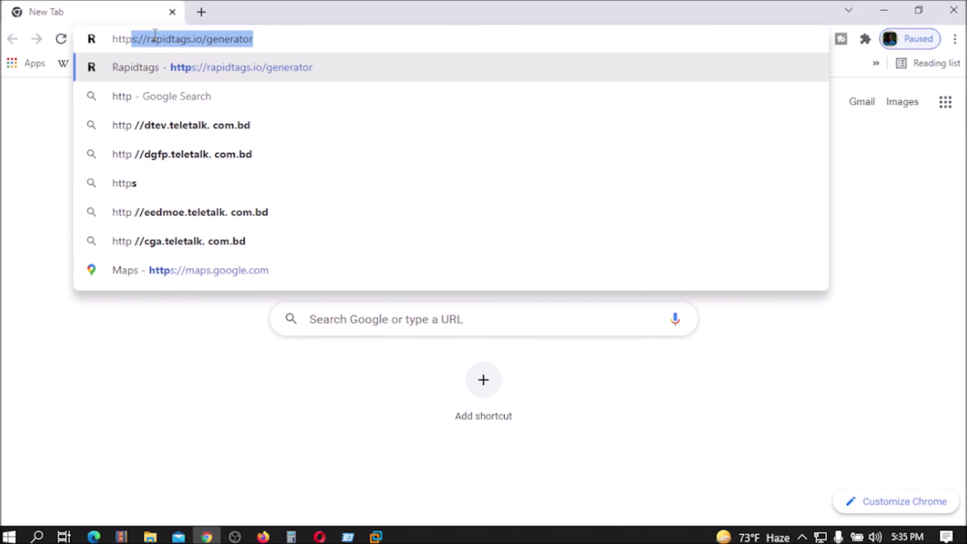
pyautogui.press('BackSpace')
pyautogui.write('://')
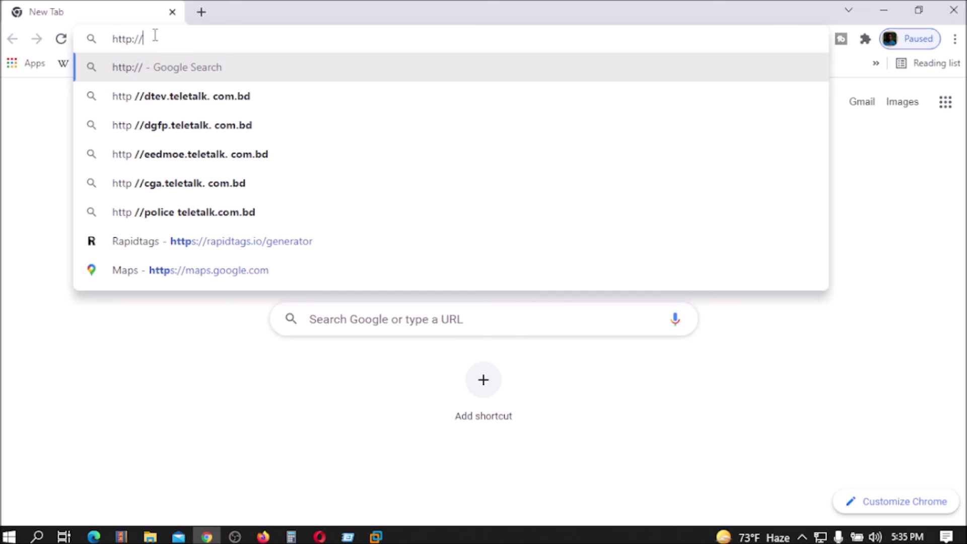
pyautogui.write('192.1')
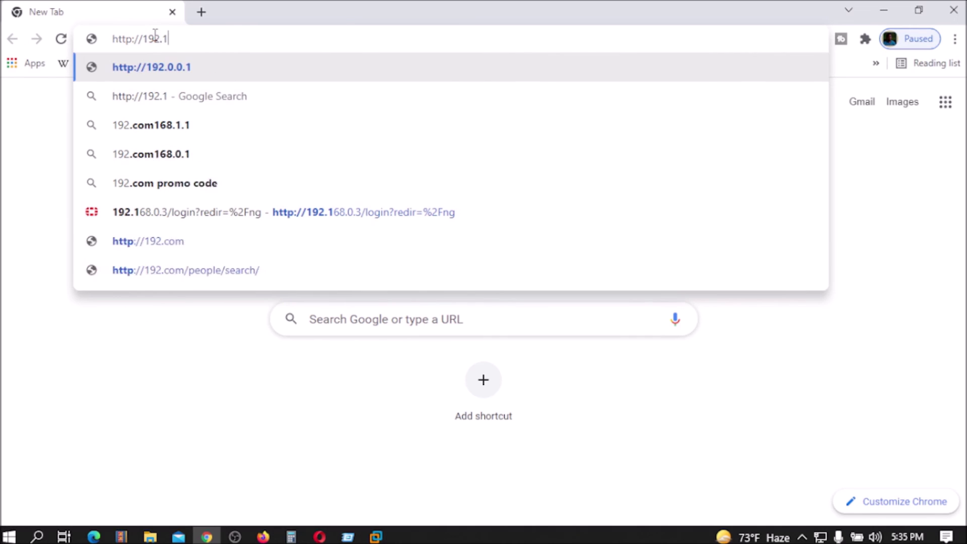
pyautogui.write('68.')
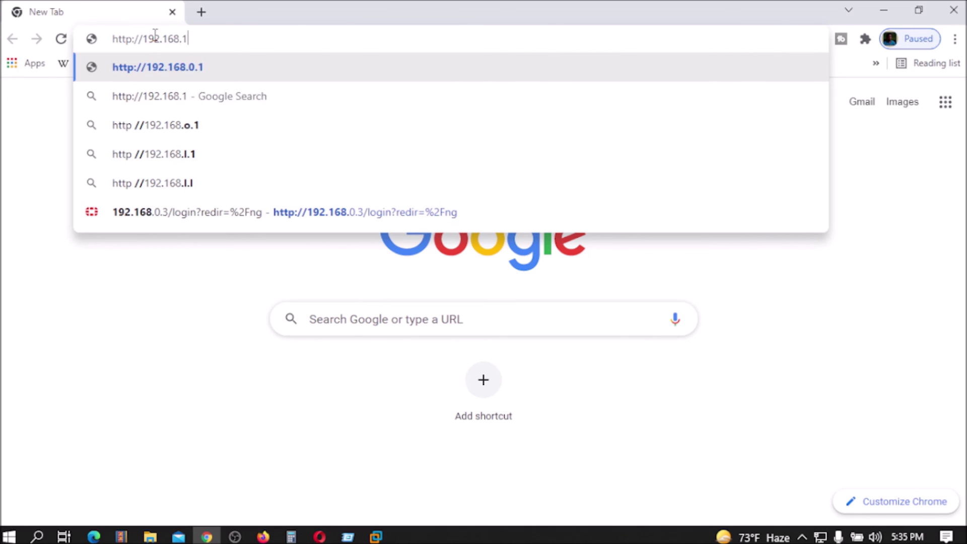
pyautogui.write('1')
pyautogui.press('BackSpace')
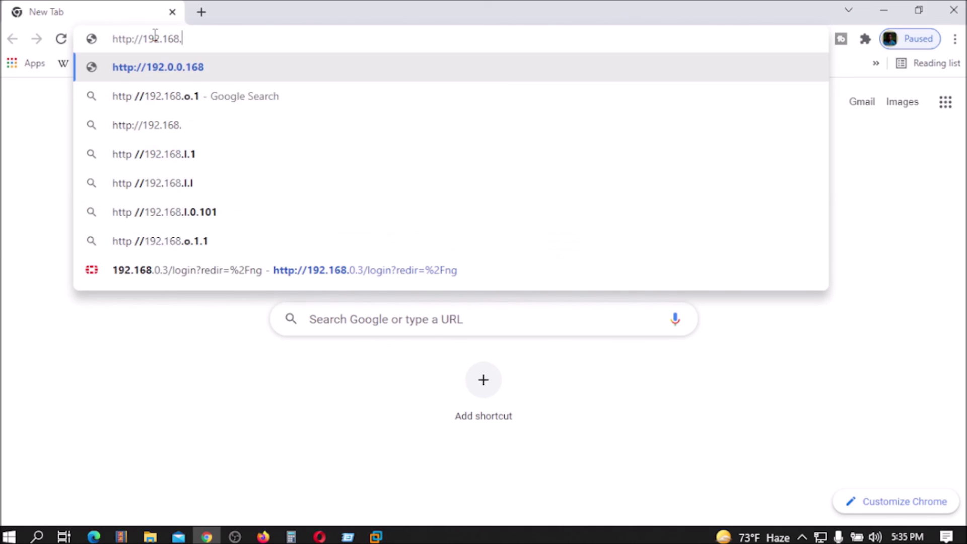
pyautogui.write('0.15')
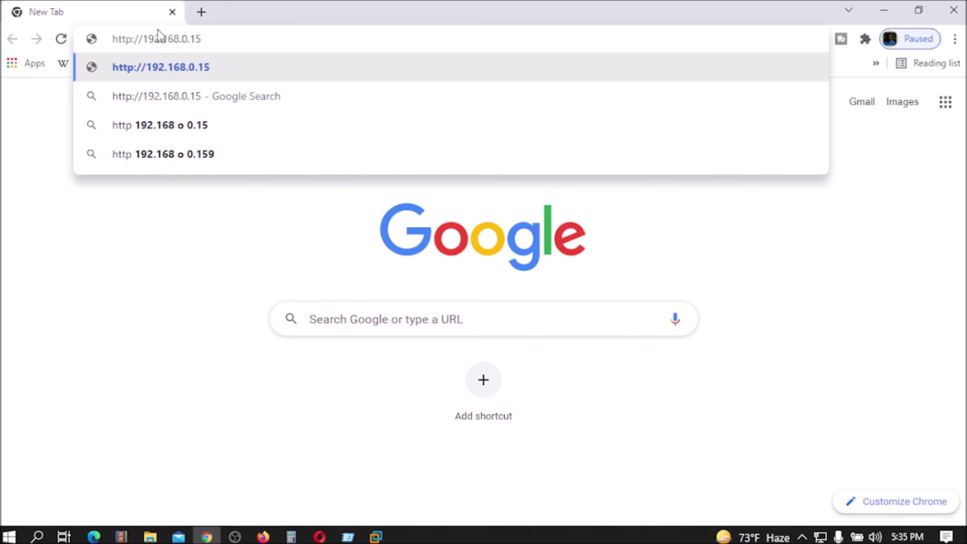
pyautogui.click(152, 78)
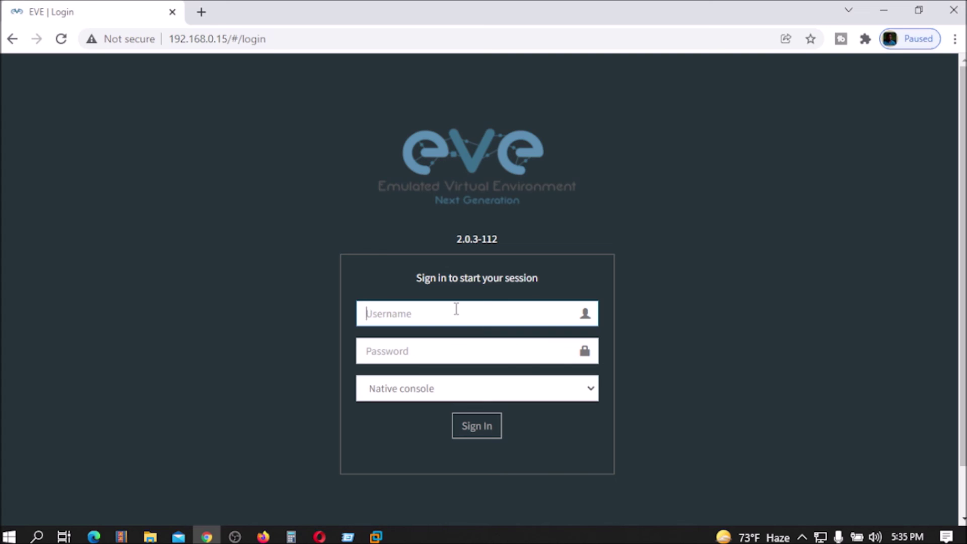
# Sign in to the EVE-NG web GUI with the account username and password, using the Html5 console.
pyautogui.write('root')
pyautogui.click(421, 352)
pyautogui.write('ev')
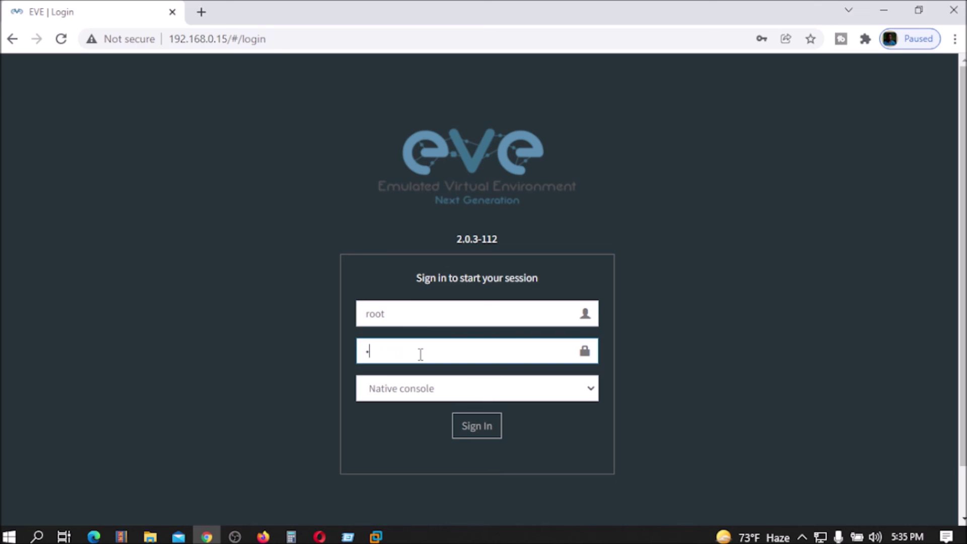
pyautogui.write('e')
pyautogui.click(425, 391)
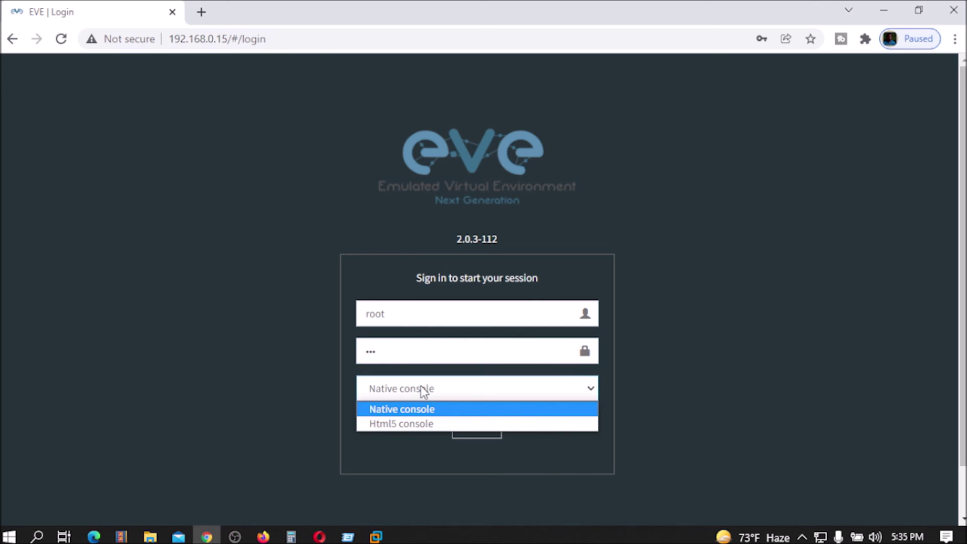
pyautogui.click(400, 424)
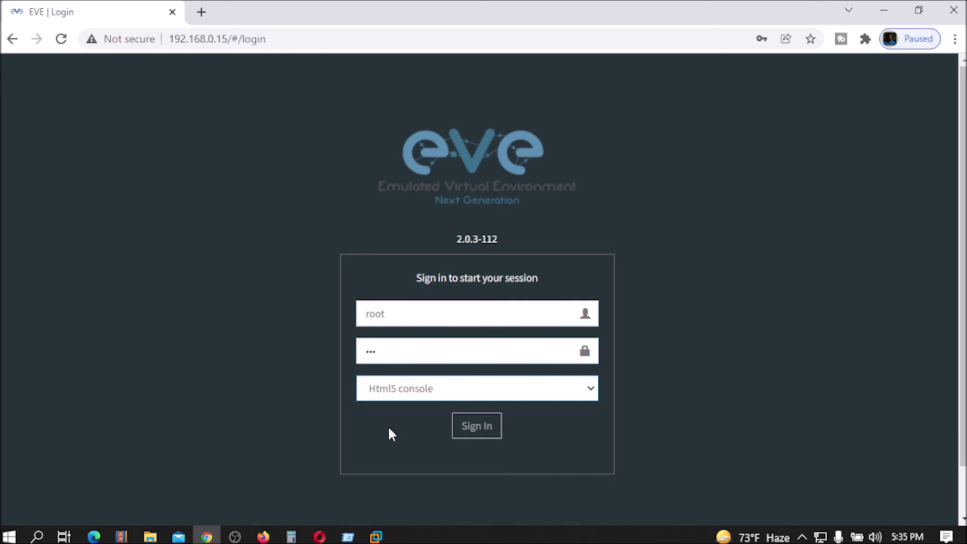
pyautogui.click(486, 426)
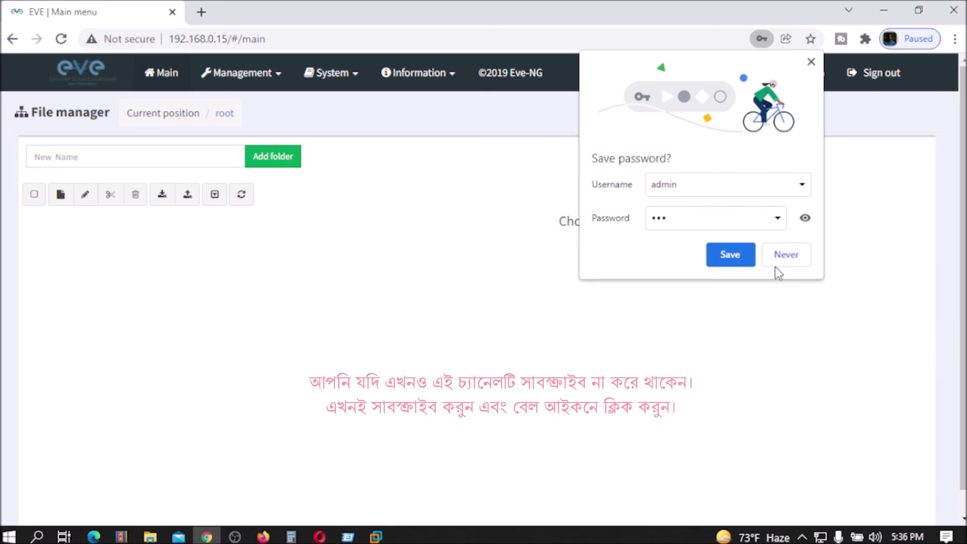
# Choose Never on Chrome's save-password offer to reveal the File manager.
pyautogui.click(787, 255)
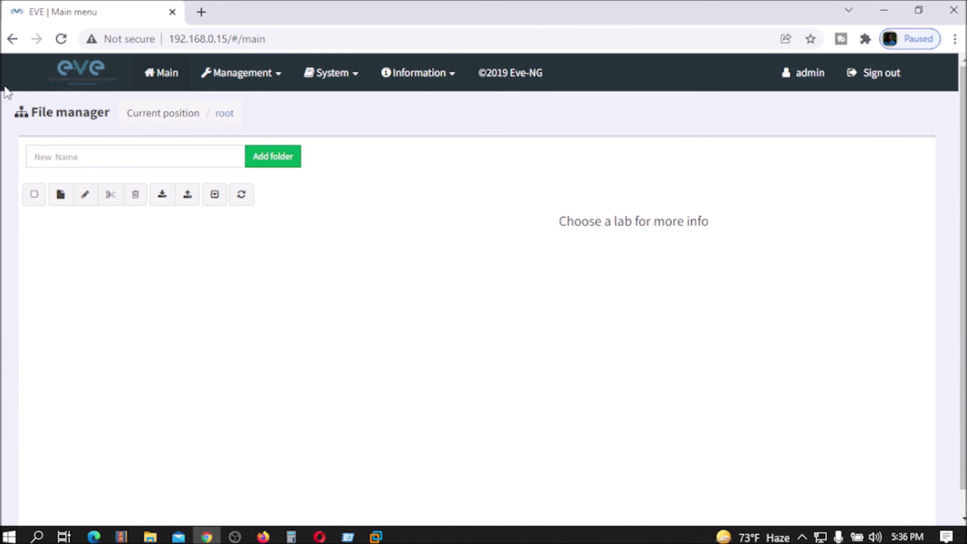
pyautogui.click(282, 76)
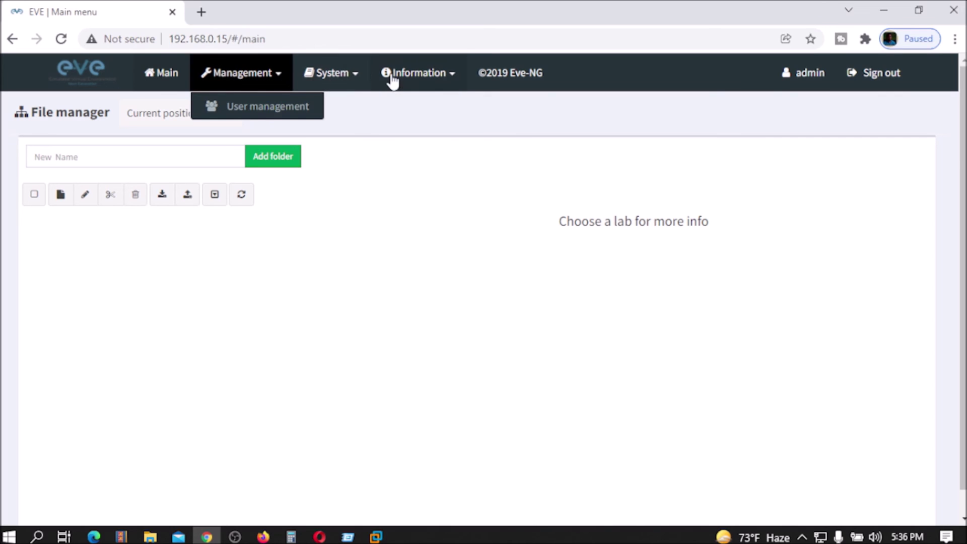
pyautogui.click(364, 75)
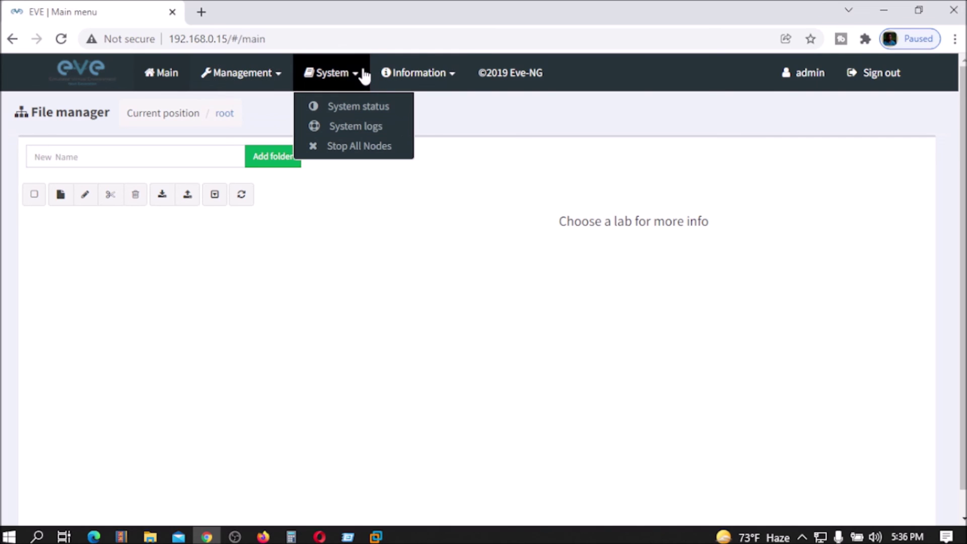
pyautogui.click(360, 108)
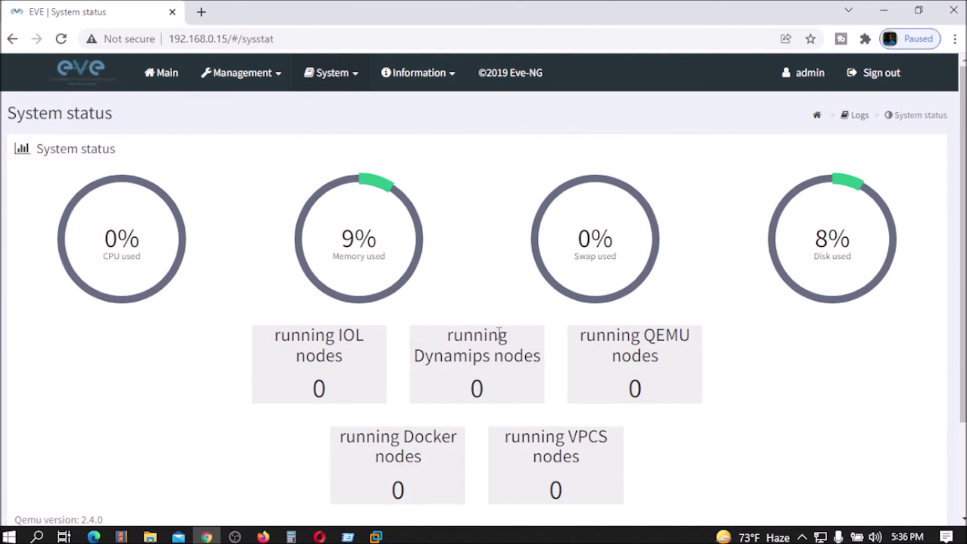
pyautogui.click(164, 75)
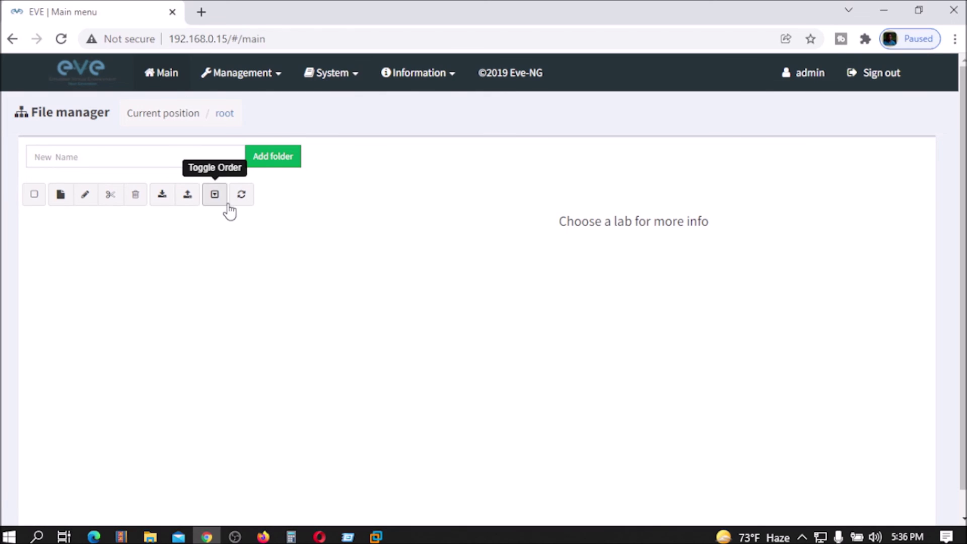